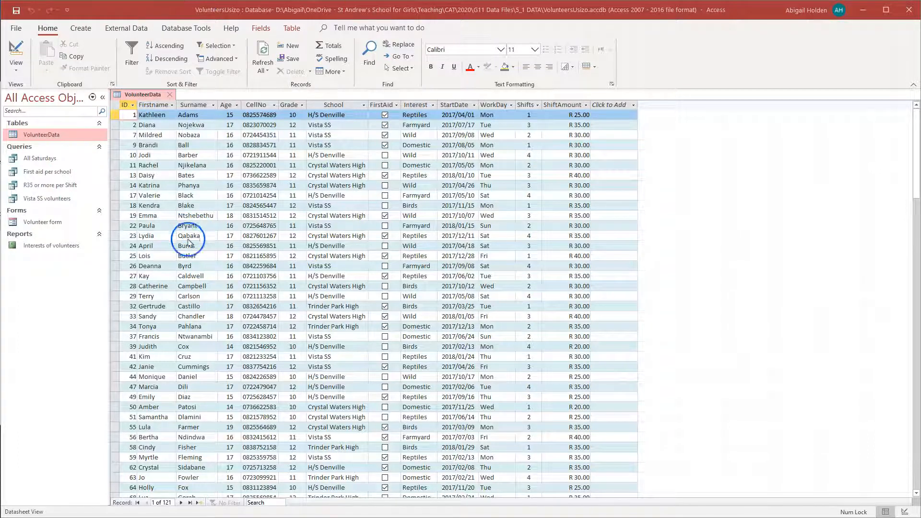
Step: Browse the records of the VolunteerData table and select the whole second record
{"action": "scroll", "coordinate": [237, 335], "scroll_direction": "down", "scroll_amount": 8}
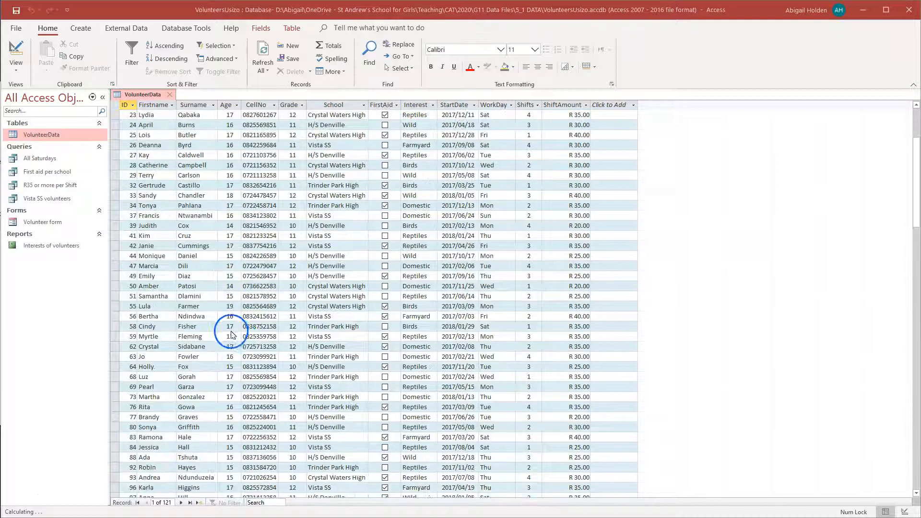
{"action": "scroll", "coordinate": [230, 330], "scroll_direction": "down", "scroll_amount": 4}
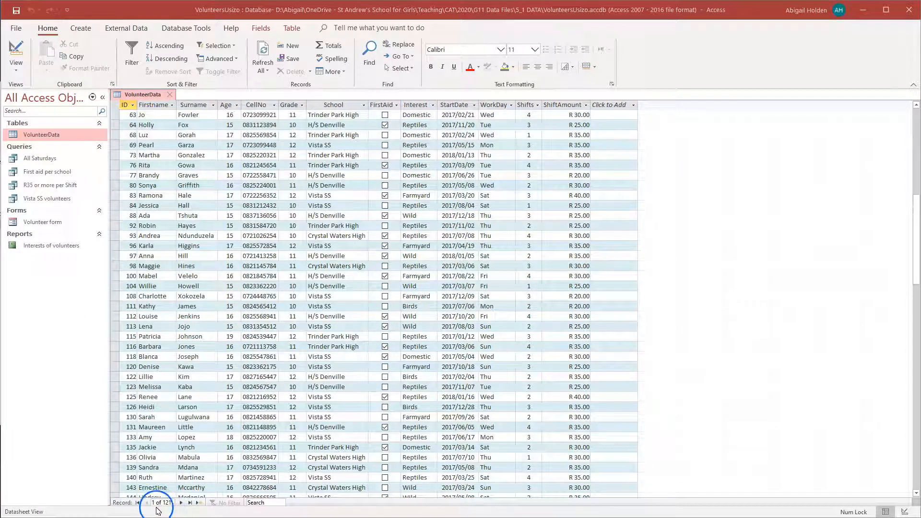
{"action": "scroll", "coordinate": [243, 312], "scroll_direction": "up", "scroll_amount": 12}
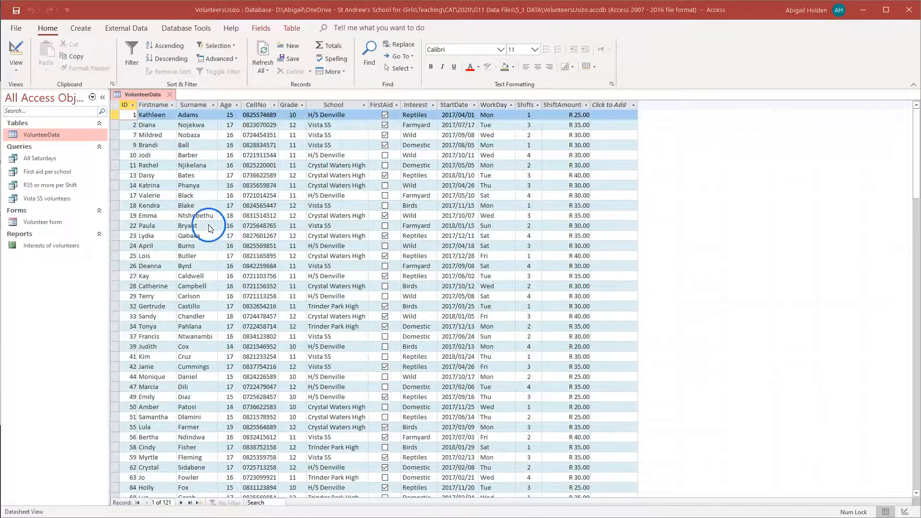
{"action": "left_click", "coordinate": [118, 127]}
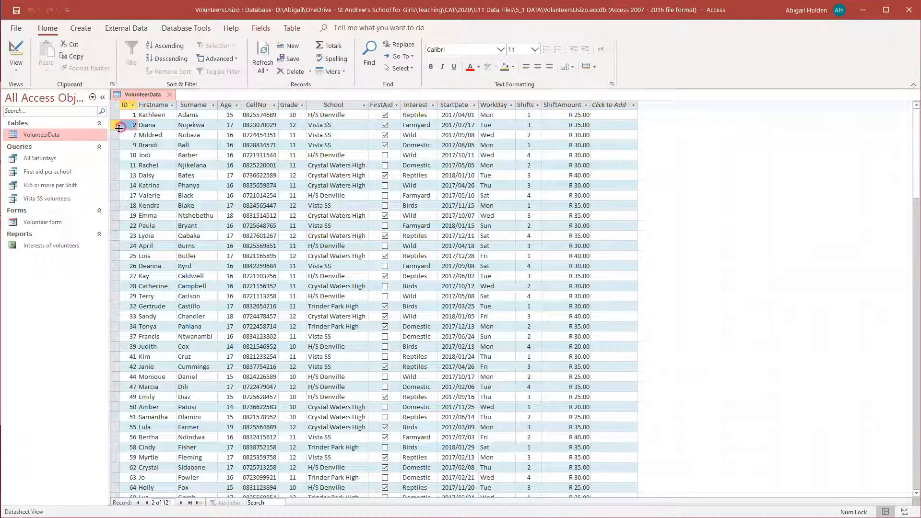
{"action": "left_click", "coordinate": [117, 125]}
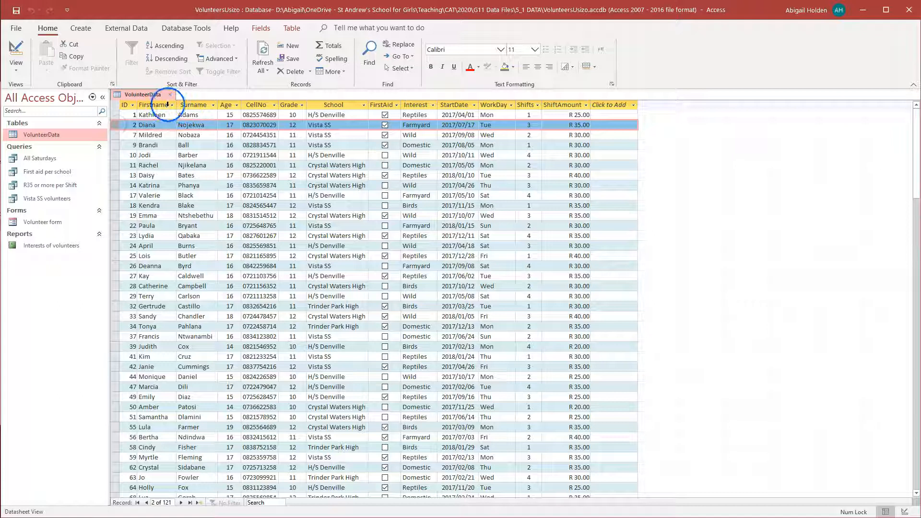
Step: Examine the Firstname and Surname columns and single fields of the second record, and check the table's available views
{"action": "left_click", "coordinate": [162, 104]}
{"action": "left_click", "coordinate": [206, 105]}
{"action": "left_click", "coordinate": [197, 121]}
{"action": "left_click", "coordinate": [236, 122]}
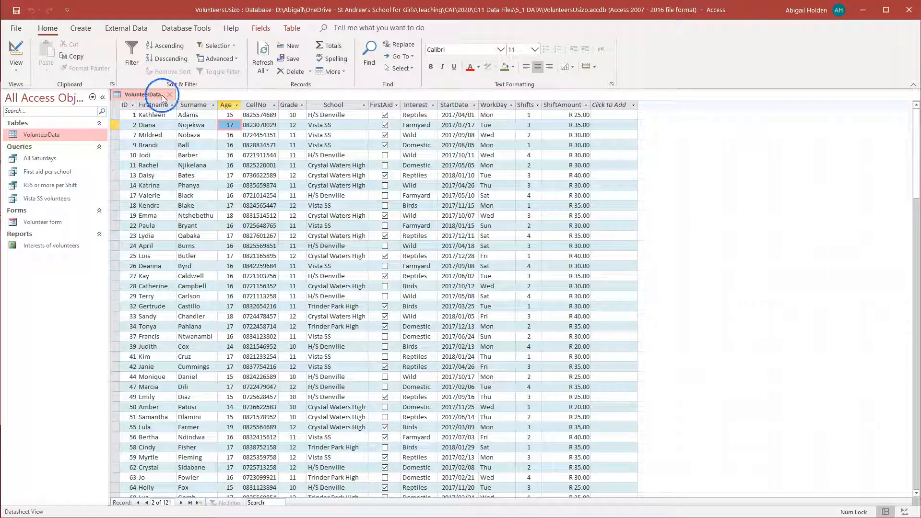
{"action": "left_click", "coordinate": [159, 124]}
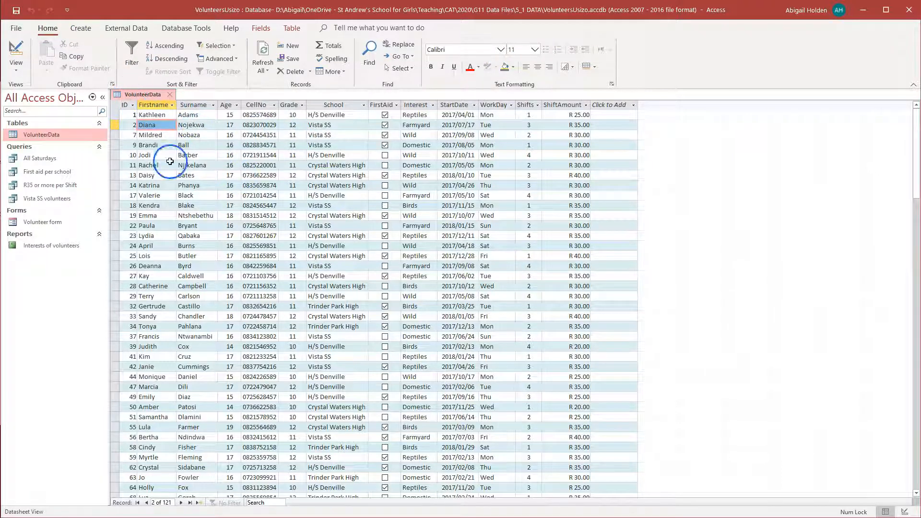
{"action": "left_click", "coordinate": [15, 72]}
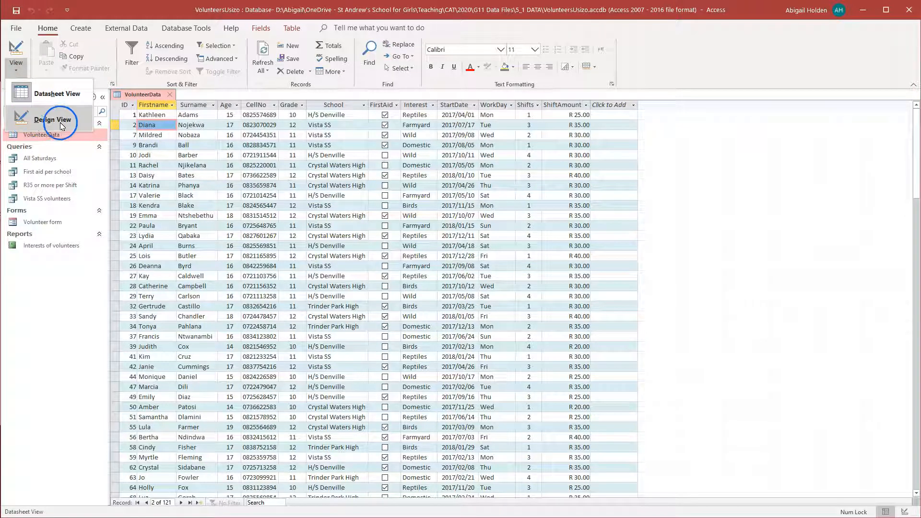
{"action": "left_click", "coordinate": [147, 128]}
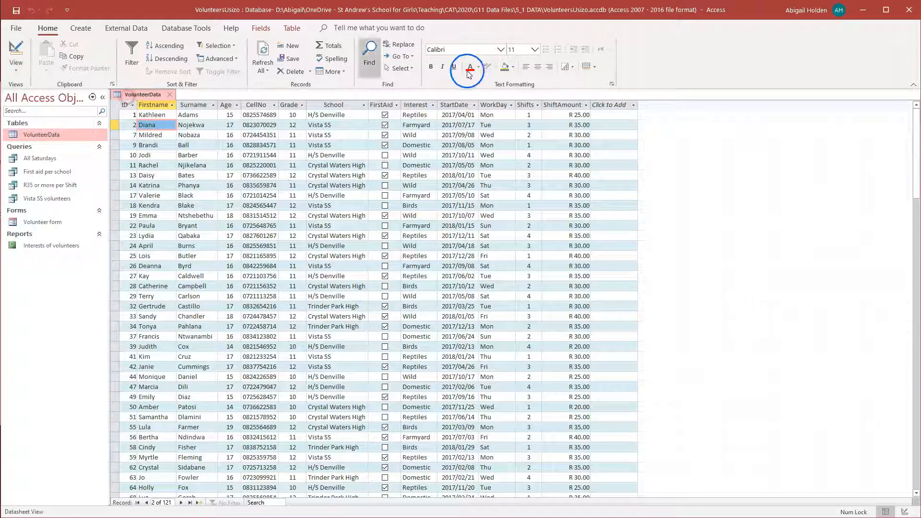
Step: Try Bookman Old Style as the datasheet font, and set the font to Calibri (Detail) instead
{"action": "left_click", "coordinate": [500, 50]}
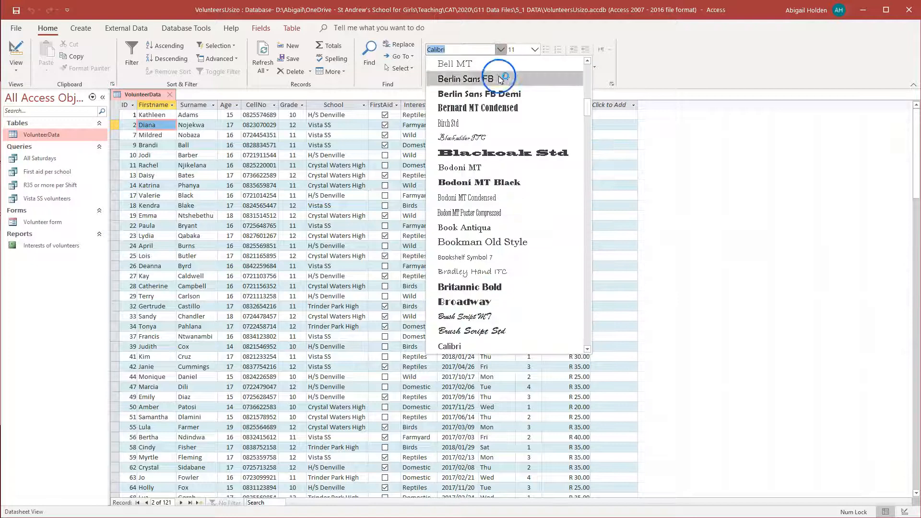
{"action": "left_click", "coordinate": [496, 243]}
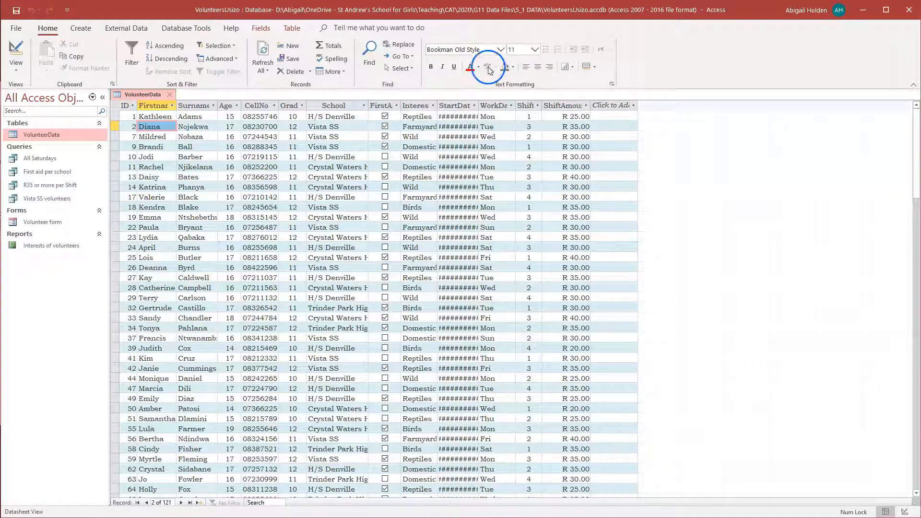
{"action": "left_click", "coordinate": [500, 49]}
{"action": "scroll", "coordinate": [477, 268], "scroll_direction": "down", "scroll_amount": 4}
{"action": "scroll", "coordinate": [479, 266], "scroll_direction": "up", "scroll_amount": 10}
{"action": "scroll", "coordinate": [485, 259], "scroll_direction": "up", "scroll_amount": 10}
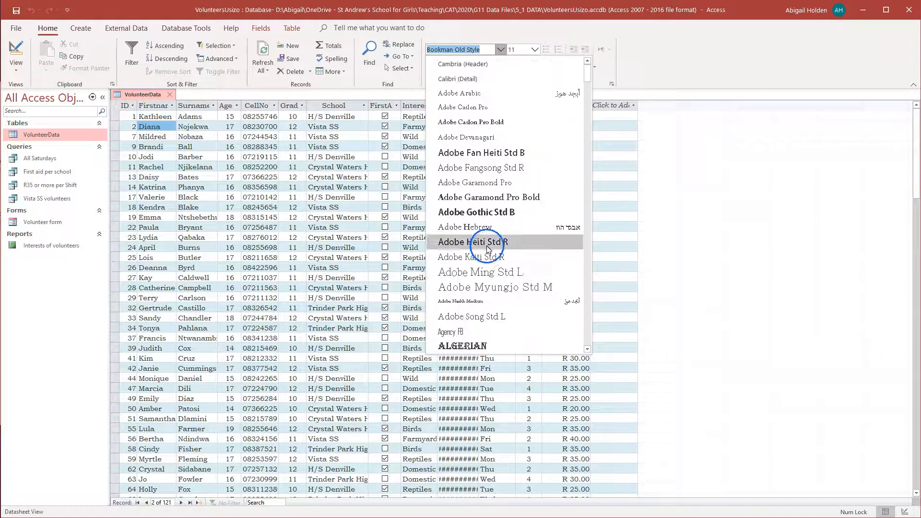
{"action": "left_click", "coordinate": [469, 77]}
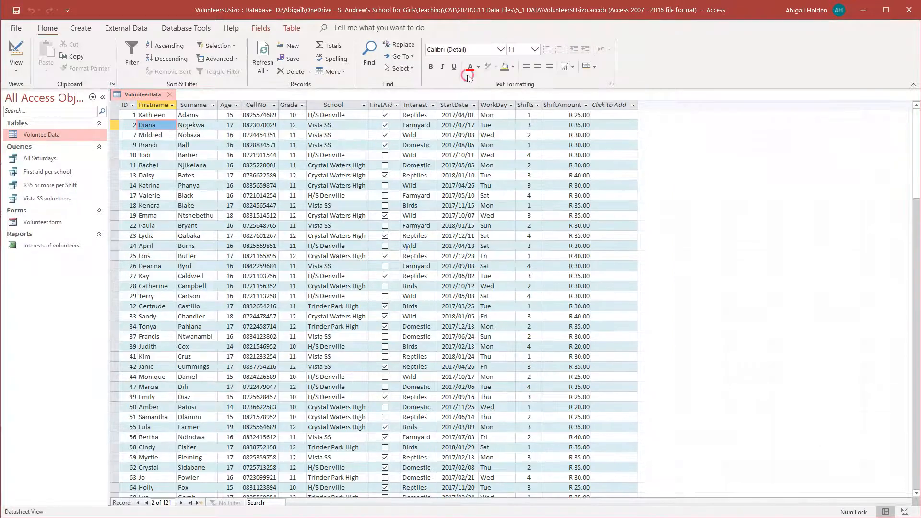
Step: Try a font size of 14 for the datasheet and set it back to 11
{"action": "left_click", "coordinate": [534, 49]}
{"action": "left_click", "coordinate": [517, 123]}
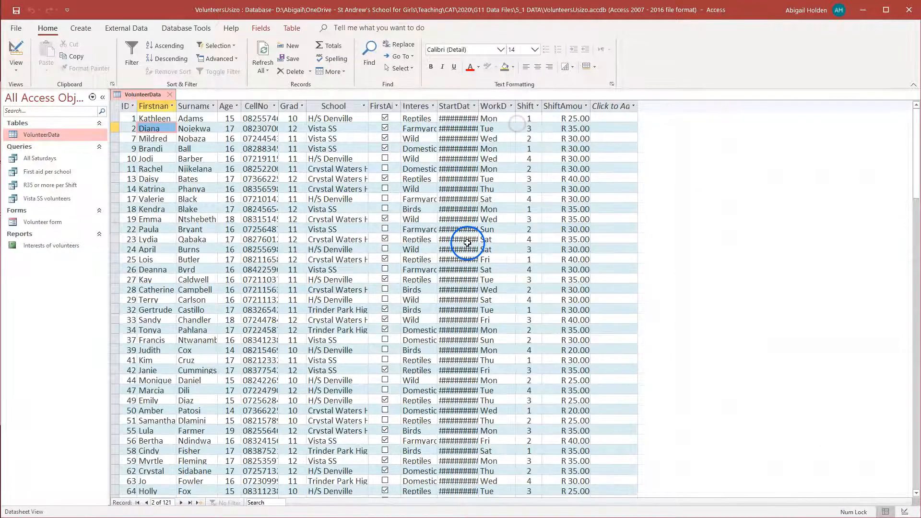
{"action": "left_click", "coordinate": [539, 50]}
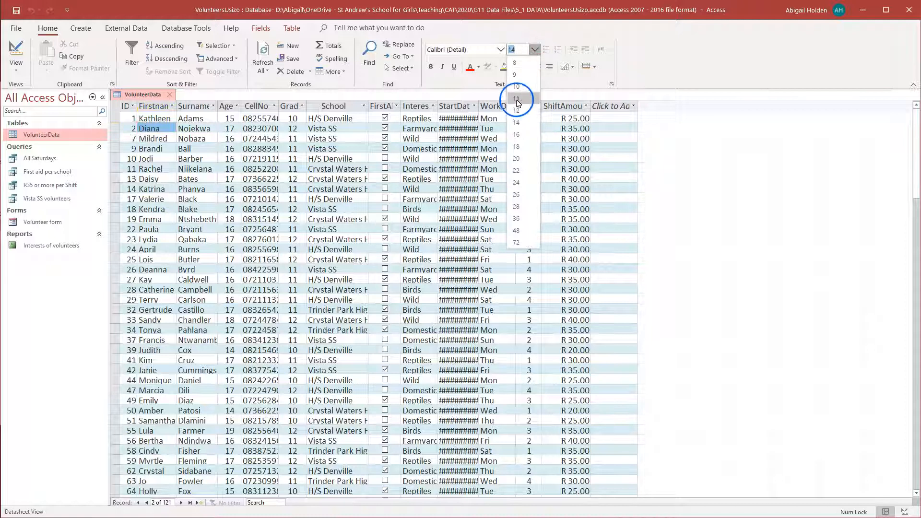
{"action": "left_click", "coordinate": [518, 96]}
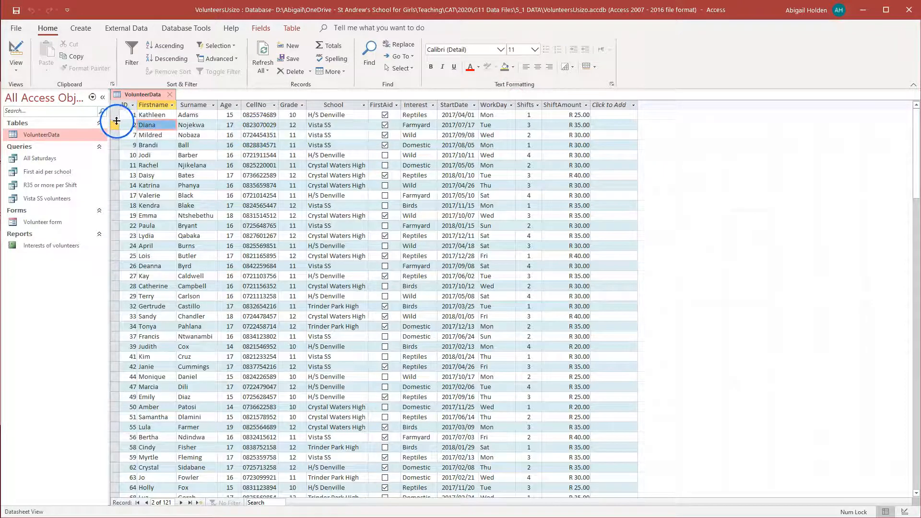
Step: Try bold text and a red theme font colour on the datasheet, and restore the automatic font colour
{"action": "left_click", "coordinate": [433, 68]}
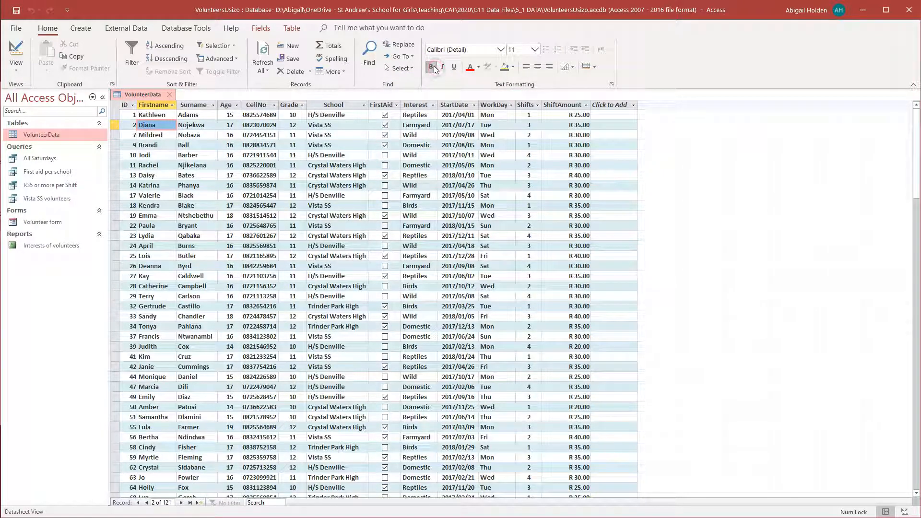
{"action": "left_click", "coordinate": [478, 67]}
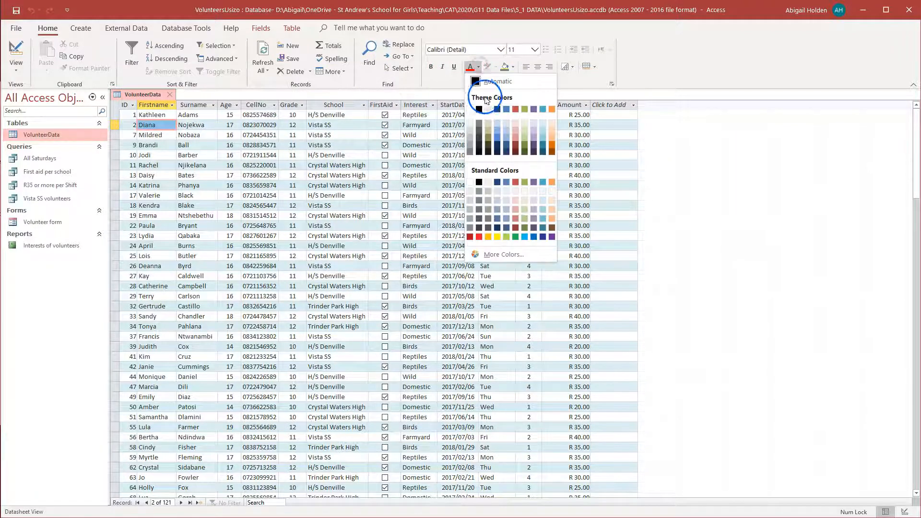
{"action": "left_click", "coordinate": [516, 109]}
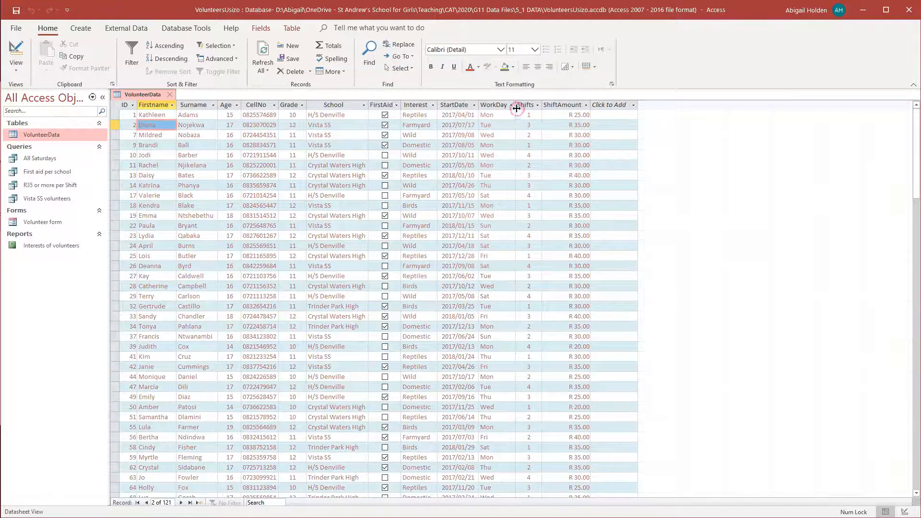
{"action": "left_click", "coordinate": [478, 68]}
{"action": "left_click", "coordinate": [481, 81]}
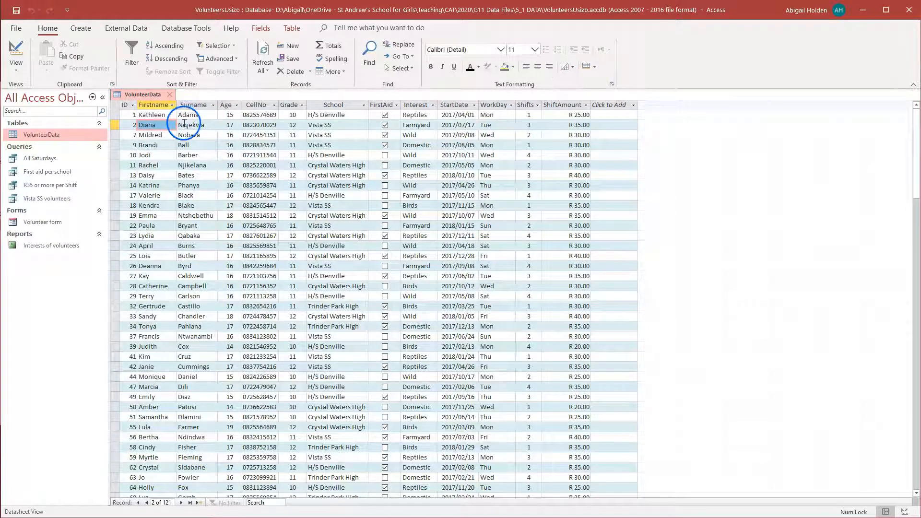
{"action": "left_click", "coordinate": [593, 68]}
{"action": "left_click", "coordinate": [607, 69]}
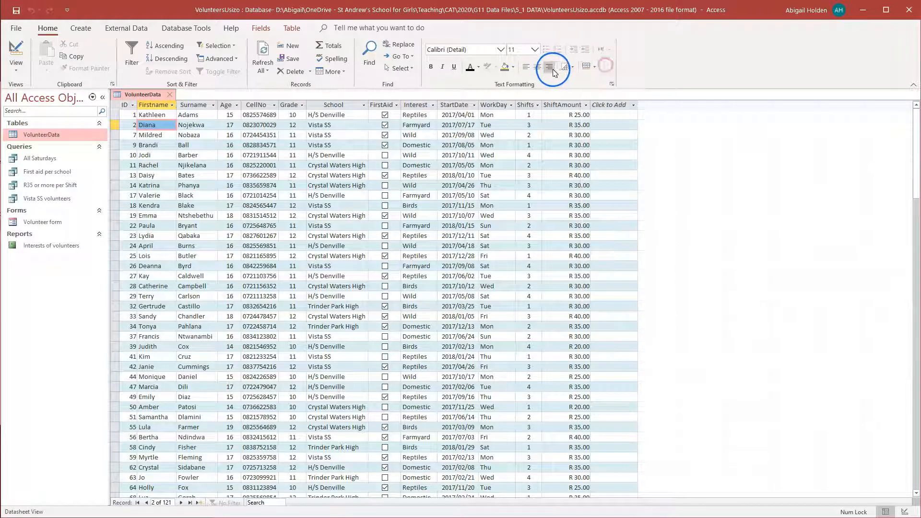
{"action": "left_click", "coordinate": [584, 71]}
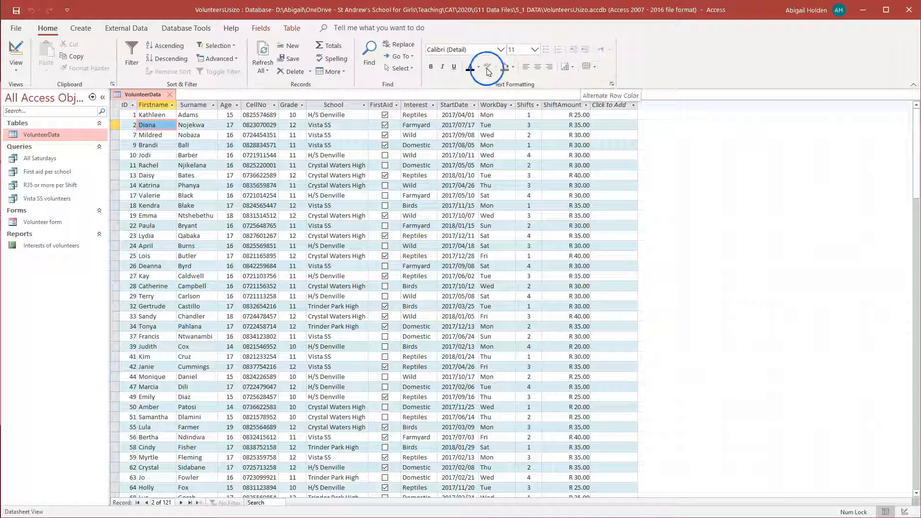
Step: Give the datasheet a light blue background colour and a light orange alternate row colour
{"action": "left_click", "coordinate": [512, 70]}
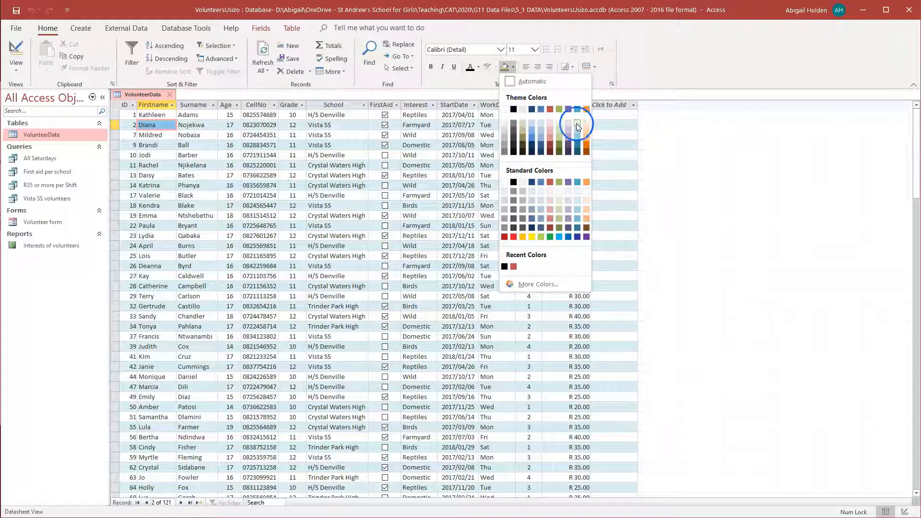
{"action": "left_click", "coordinate": [543, 191]}
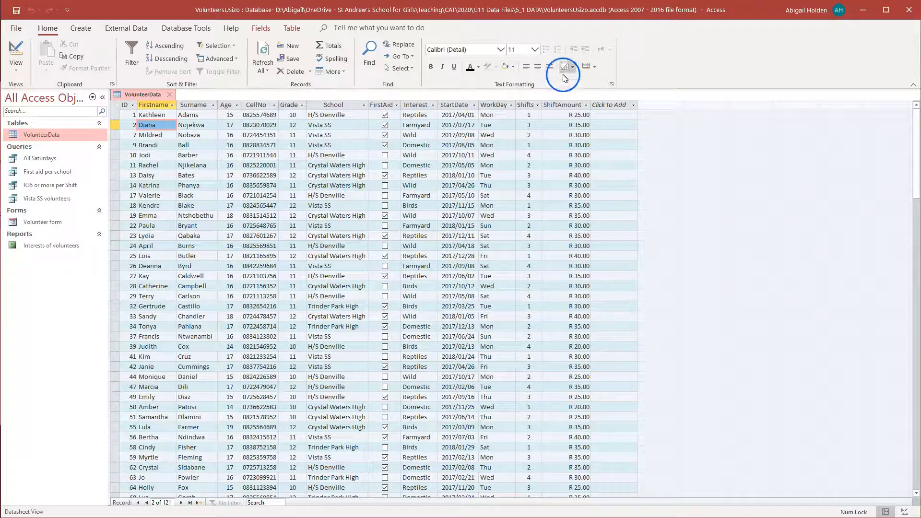
{"action": "left_click", "coordinate": [594, 69]}
{"action": "left_click", "coordinate": [665, 125]}
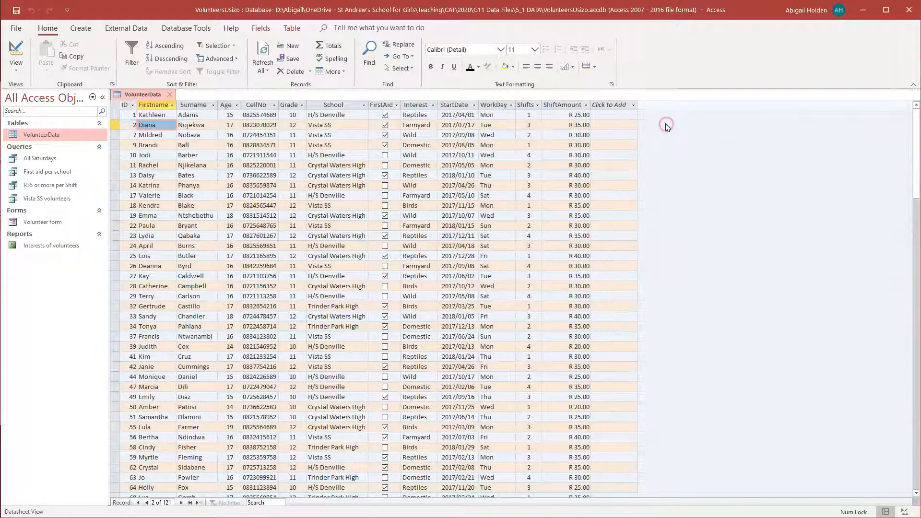
Step: Try purple as the alternate row colour, and replace it with a medium orange from the standard colours
{"action": "left_click", "coordinate": [593, 72]}
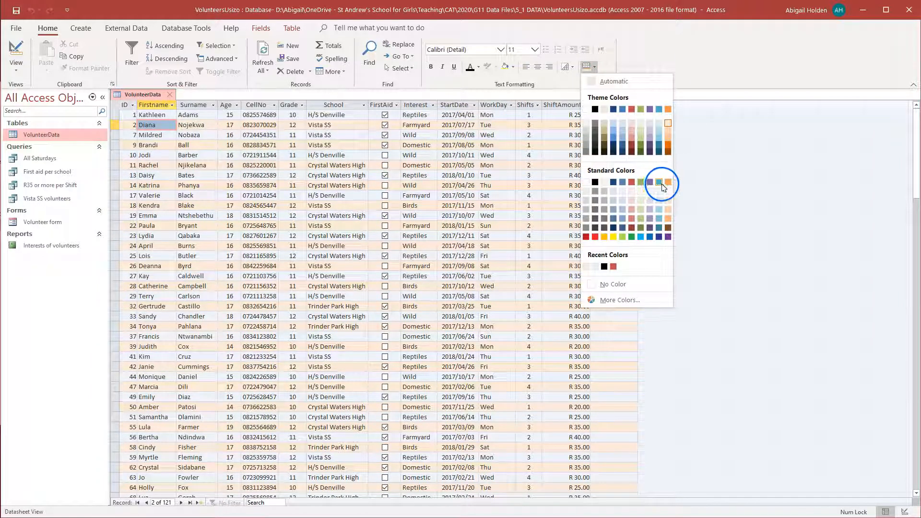
{"action": "left_click", "coordinate": [668, 237]}
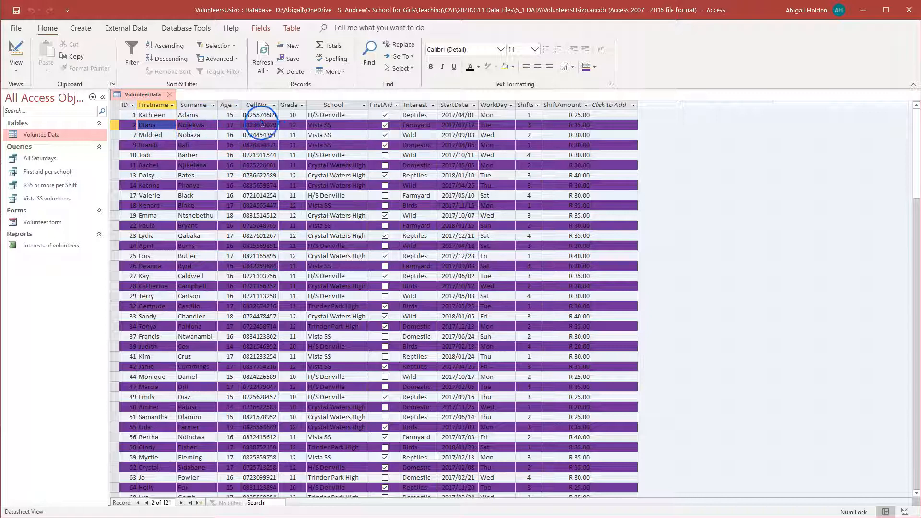
{"action": "left_click", "coordinate": [594, 67]}
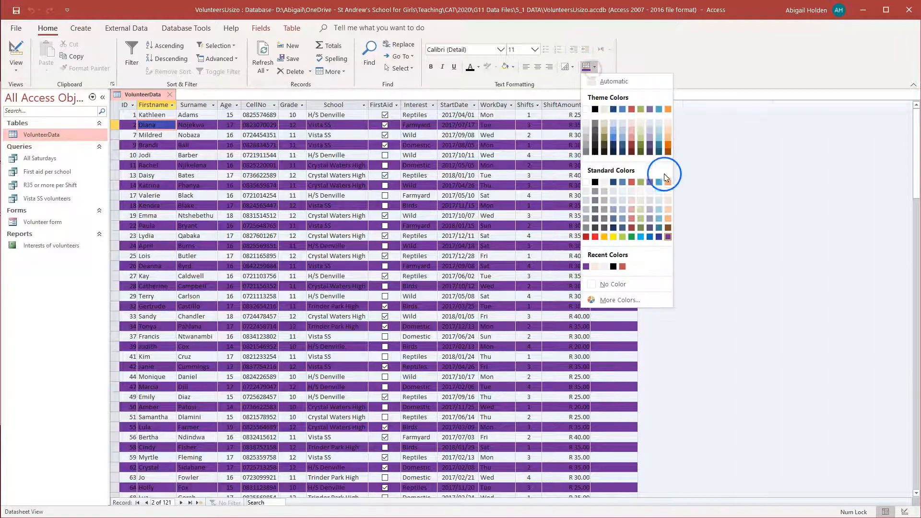
{"action": "left_click", "coordinate": [668, 195]}
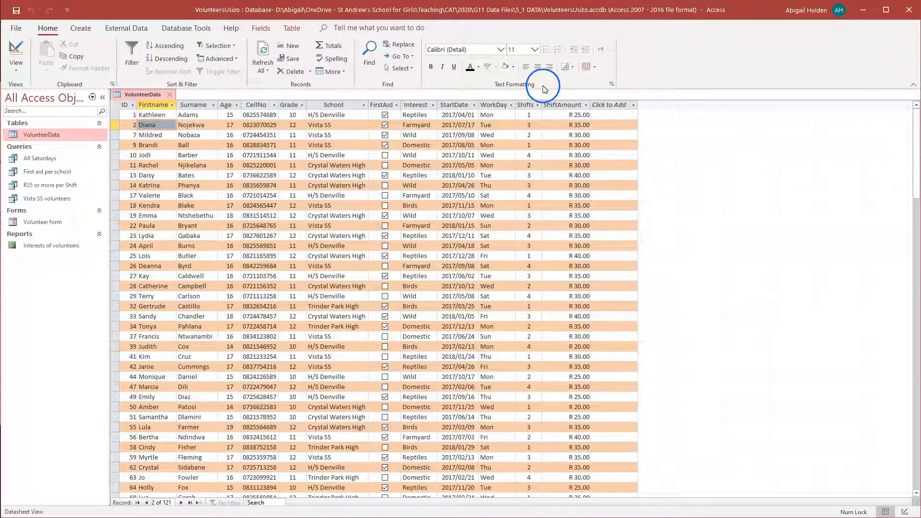
Step: Set the alternate row colour to a light orange shade from the standard colours
{"action": "left_click", "coordinate": [576, 68]}
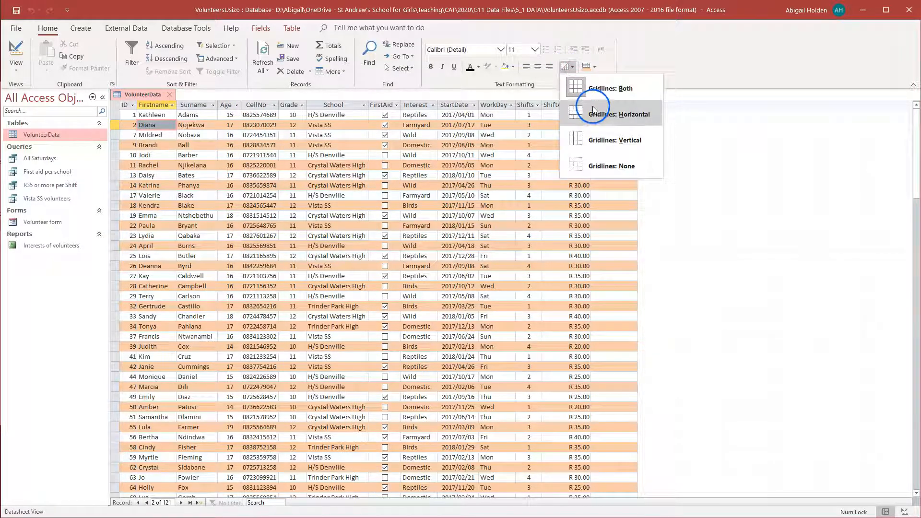
{"action": "left_click", "coordinate": [594, 66]}
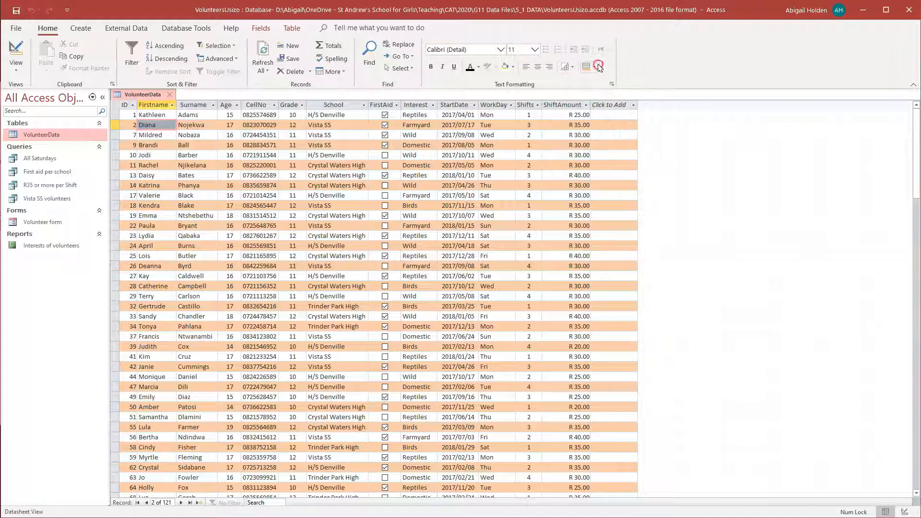
{"action": "left_click", "coordinate": [595, 66]}
{"action": "left_click", "coordinate": [668, 200]}
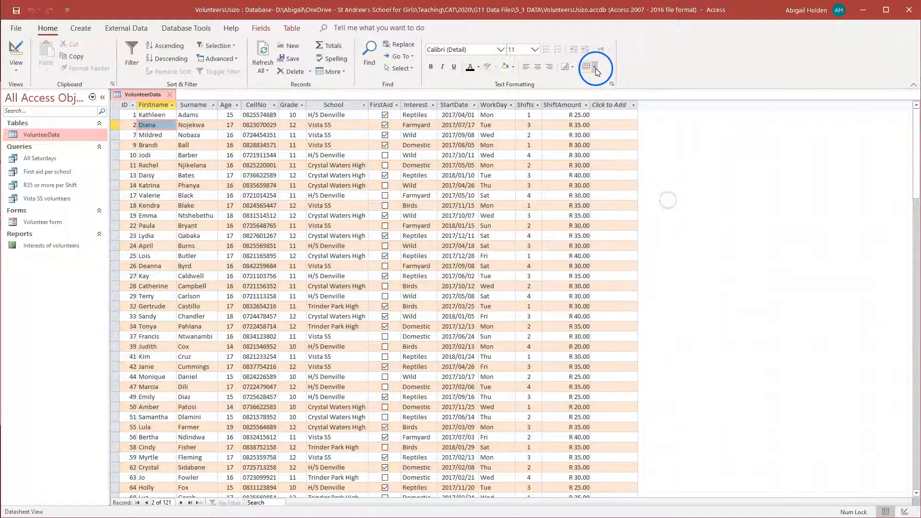
Step: Set the datasheet gridlines to horizontal only, and replace that with another gridline option
{"action": "left_click", "coordinate": [596, 68]}
{"action": "left_click", "coordinate": [572, 67]}
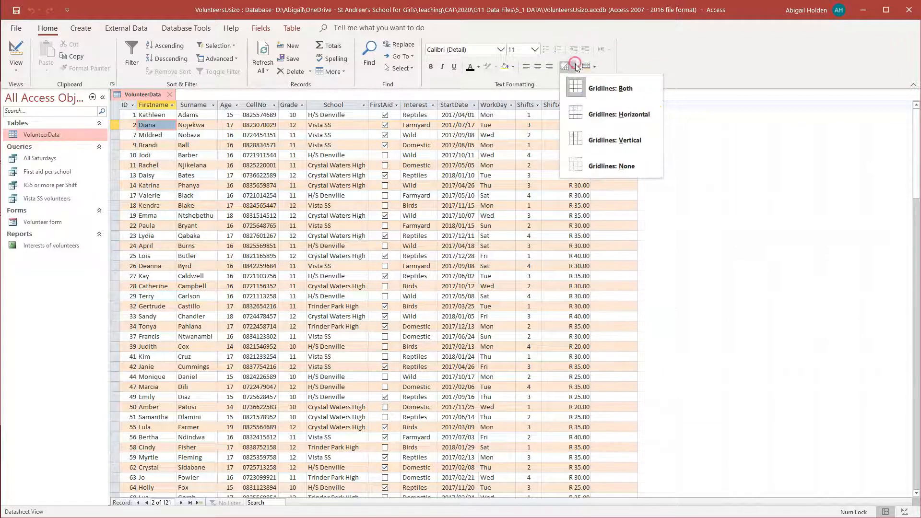
{"action": "left_click", "coordinate": [593, 113]}
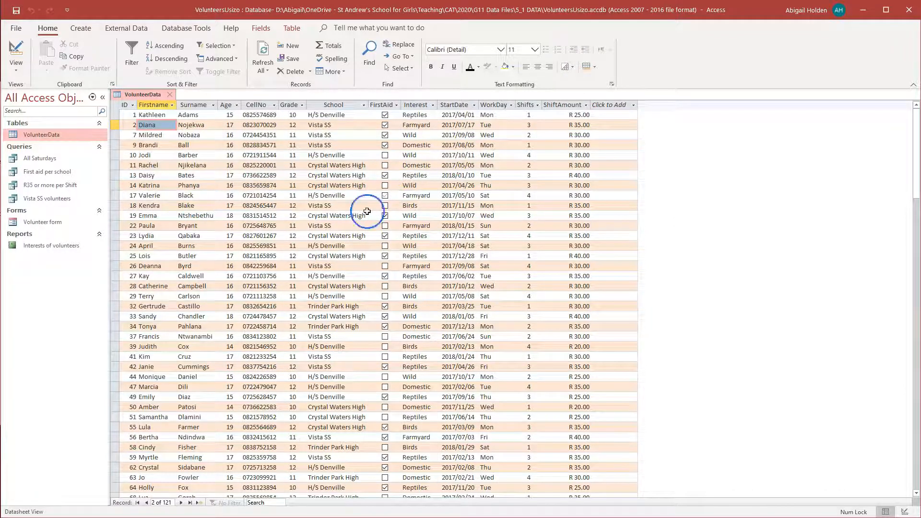
{"action": "left_click", "coordinate": [573, 67]}
{"action": "left_click", "coordinate": [583, 160]}
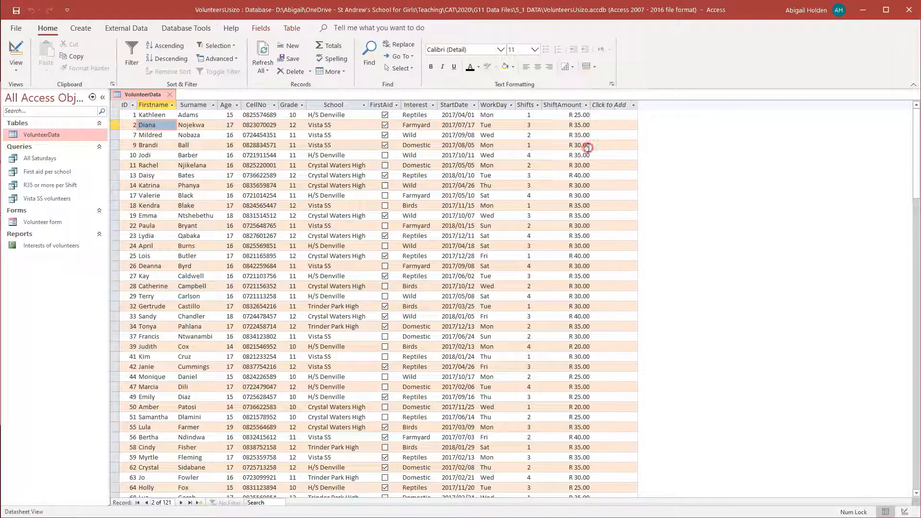
Step: Try another gridline option on the datasheet, and set its gridlines to both horizontal and vertical
{"action": "left_click", "coordinate": [567, 67]}
{"action": "left_click", "coordinate": [582, 173]}
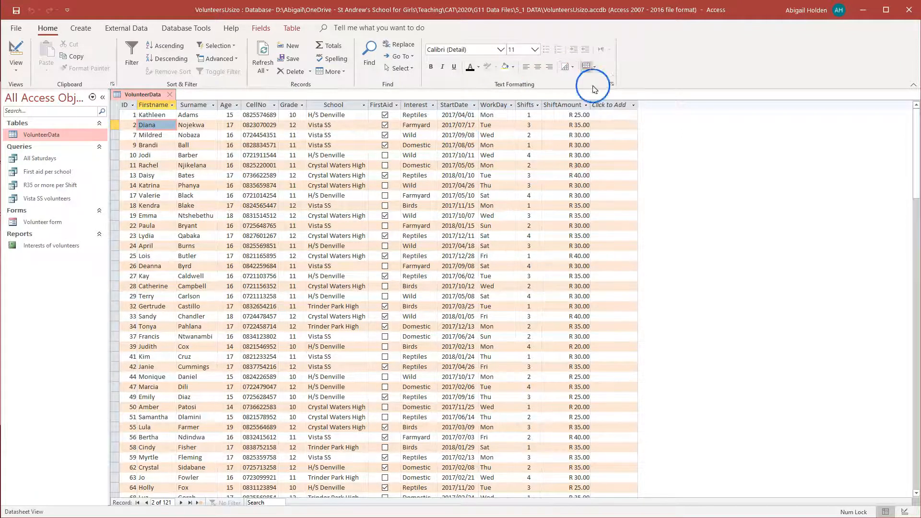
{"action": "left_click", "coordinate": [564, 67]}
{"action": "left_click", "coordinate": [579, 88]}
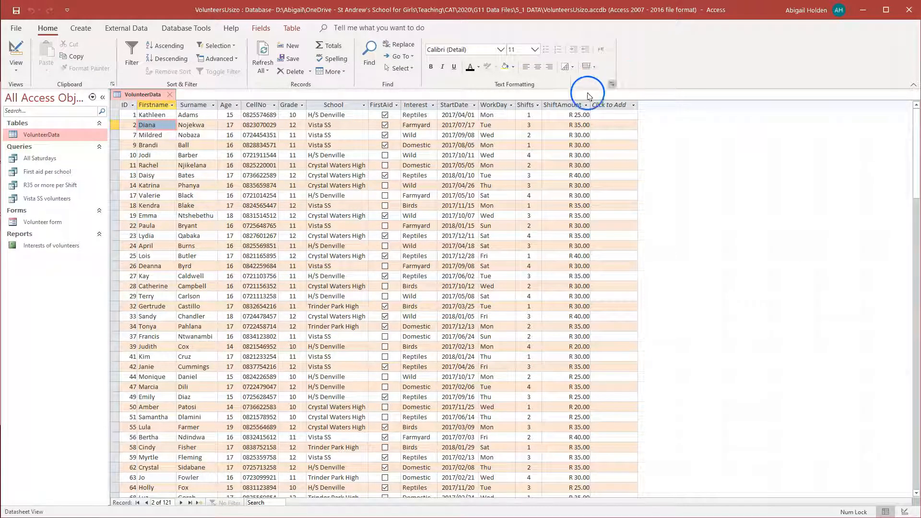
Step: Try left and right alignment on the Grade column, and set it back to centred
{"action": "left_click", "coordinate": [236, 144]}
{"action": "left_click", "coordinate": [289, 124]}
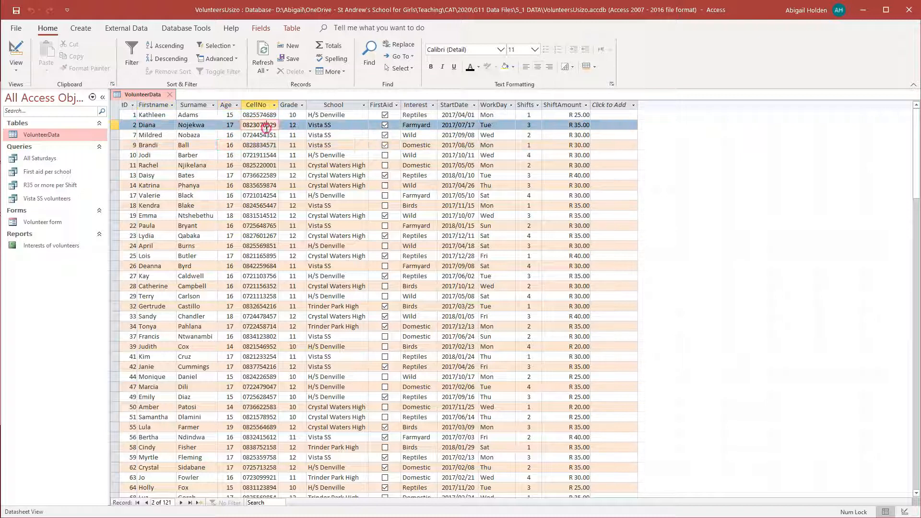
{"action": "left_click", "coordinate": [293, 103]}
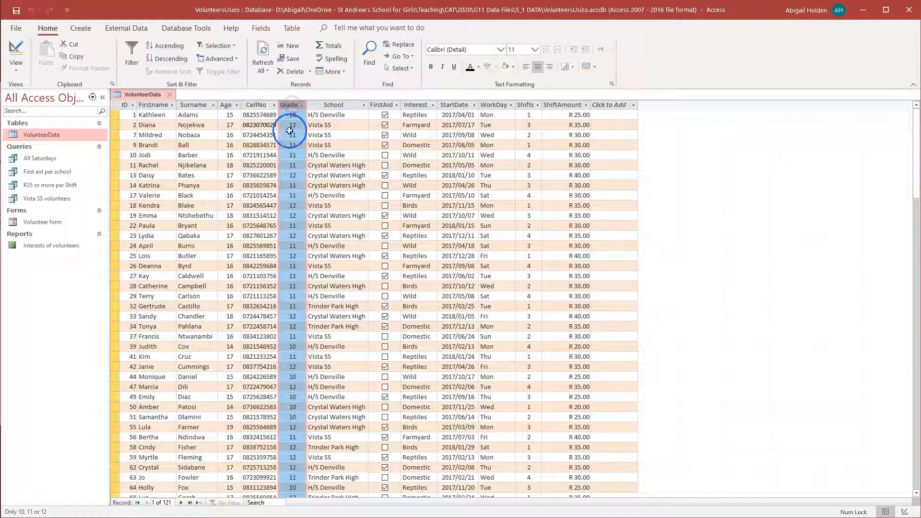
{"action": "left_click", "coordinate": [527, 66]}
{"action": "left_click", "coordinate": [550, 66]}
{"action": "left_click", "coordinate": [538, 67]}
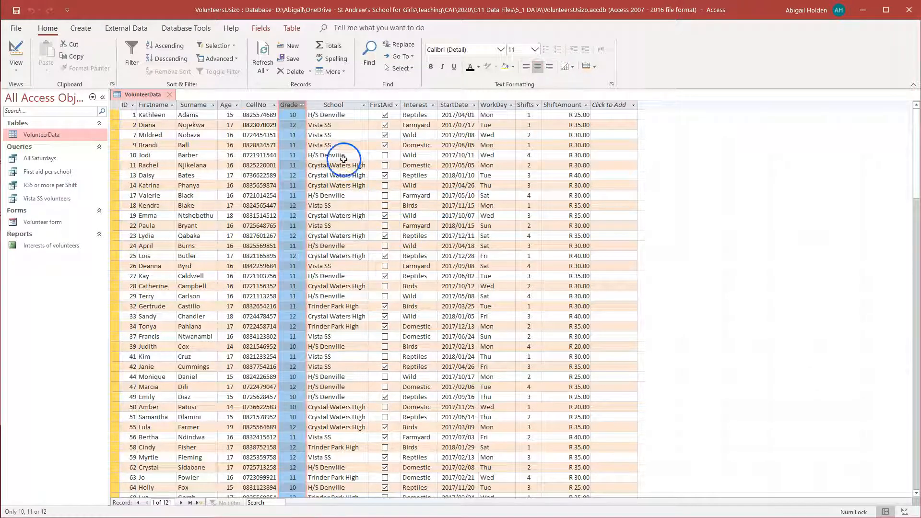
Step: Left-align the School column, and deselect it
{"action": "left_click", "coordinate": [348, 102]}
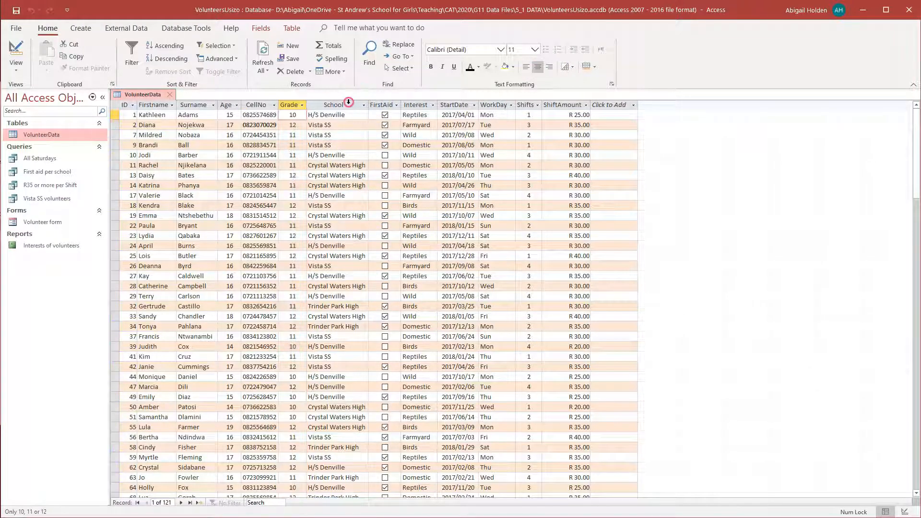
{"action": "left_click", "coordinate": [530, 68]}
{"action": "left_click", "coordinate": [341, 165]}
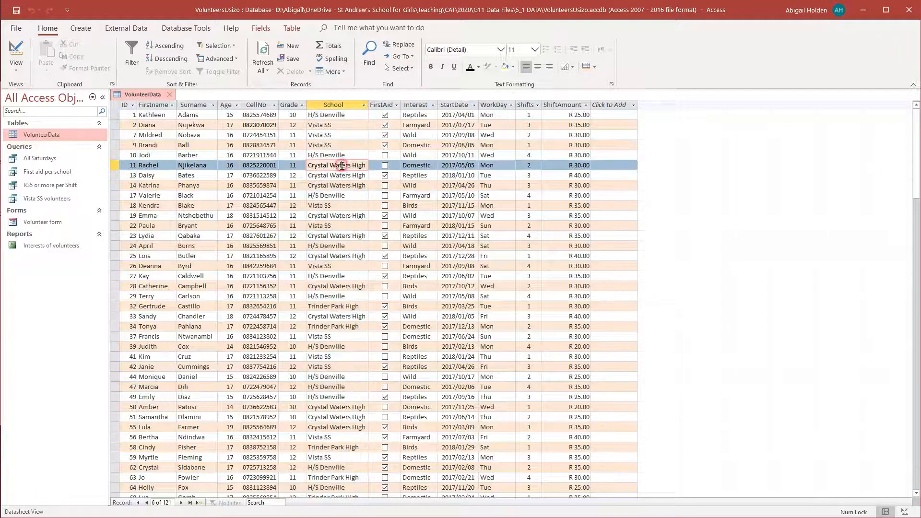
{"action": "left_click", "coordinate": [322, 148]}
{"action": "left_click", "coordinate": [454, 276]}
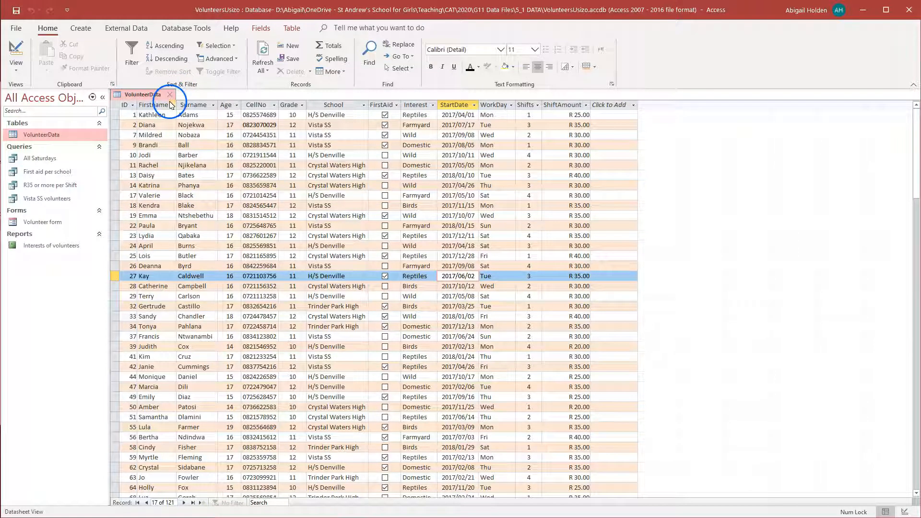
Step: Examine the sort and filter options offered for the CellNo and Age columns
{"action": "left_click", "coordinate": [135, 114]}
{"action": "left_click", "coordinate": [133, 106]}
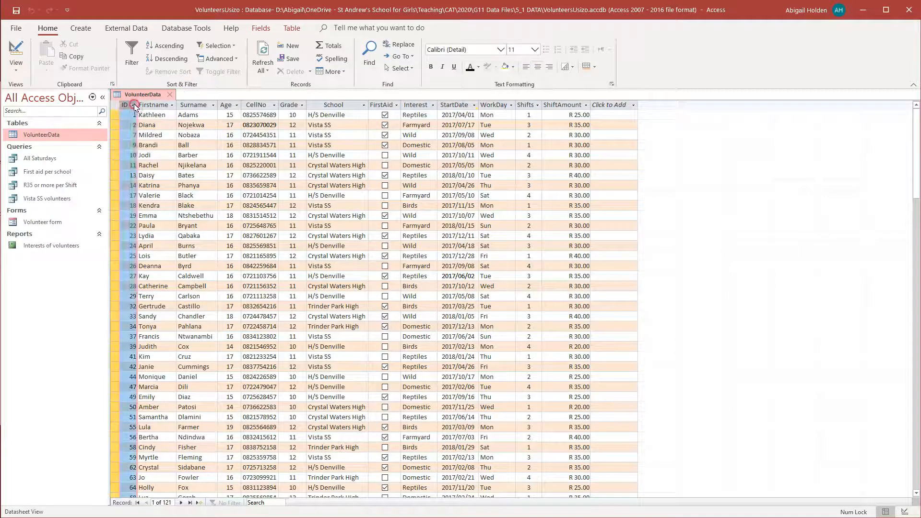
{"action": "left_click", "coordinate": [145, 106]}
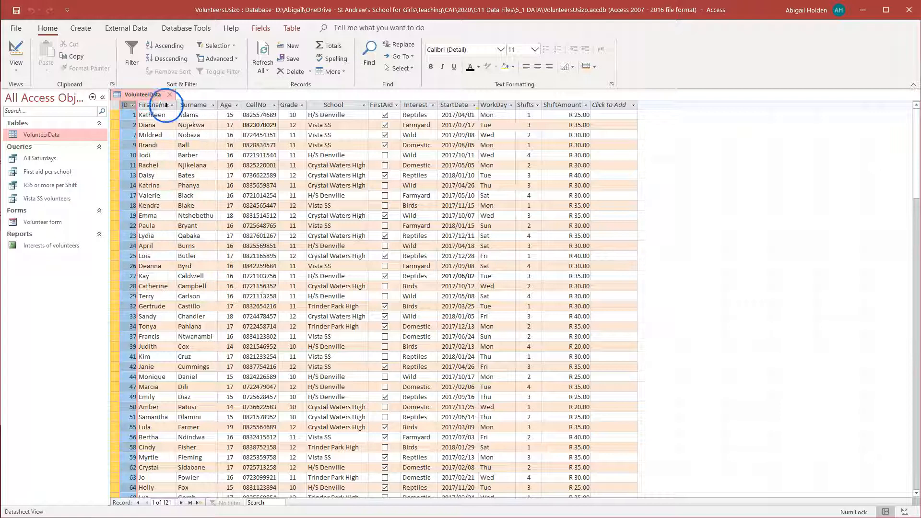
{"action": "left_click", "coordinate": [274, 105]}
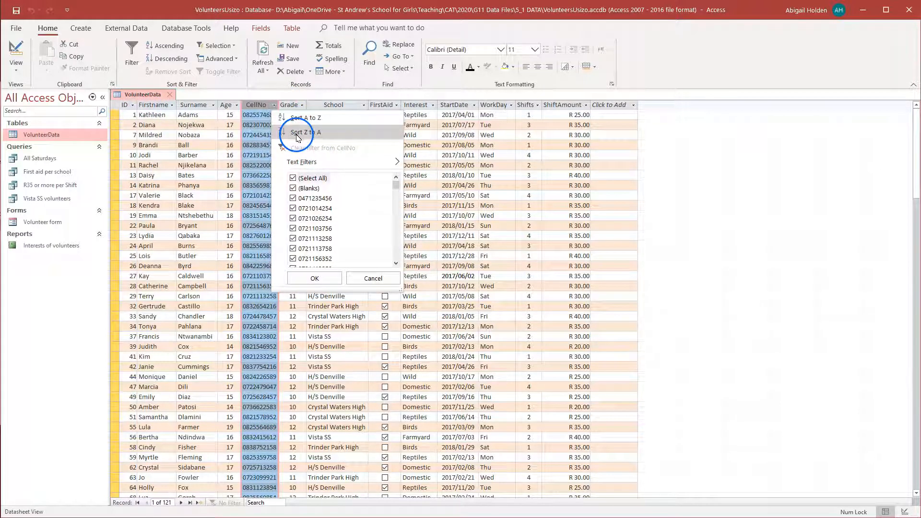
{"action": "left_click", "coordinate": [233, 103]}
{"action": "left_click", "coordinate": [237, 105]}
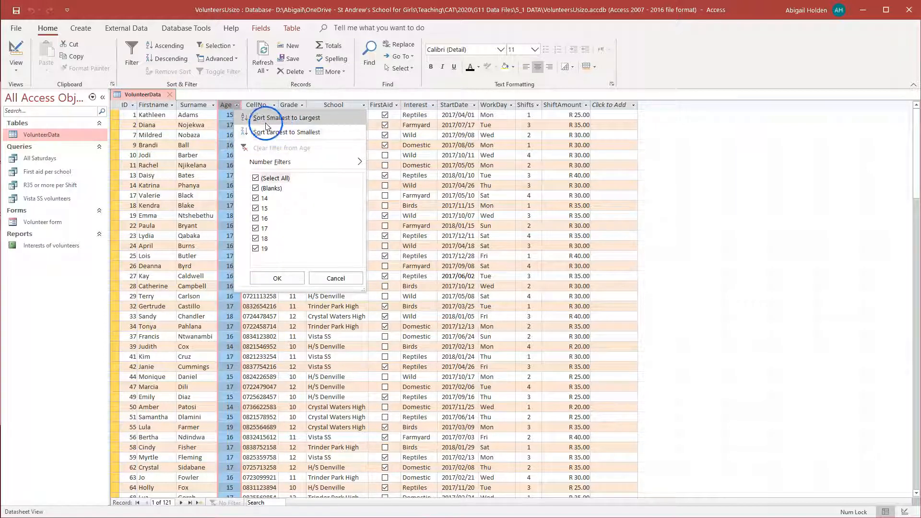
{"action": "left_click", "coordinate": [188, 90]}
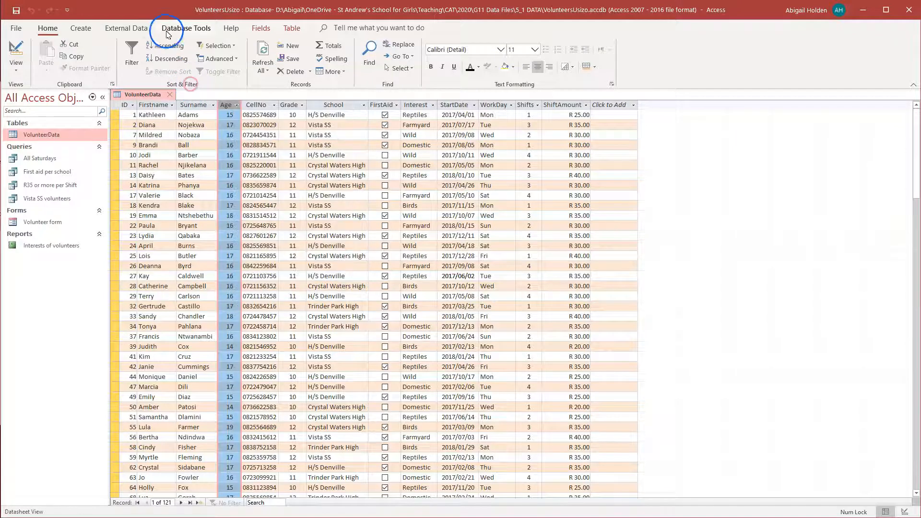
Step: Sort the records by Age from smallest to largest, and by Surname from A to Z
{"action": "left_click", "coordinate": [236, 106]}
{"action": "left_click", "coordinate": [248, 118]}
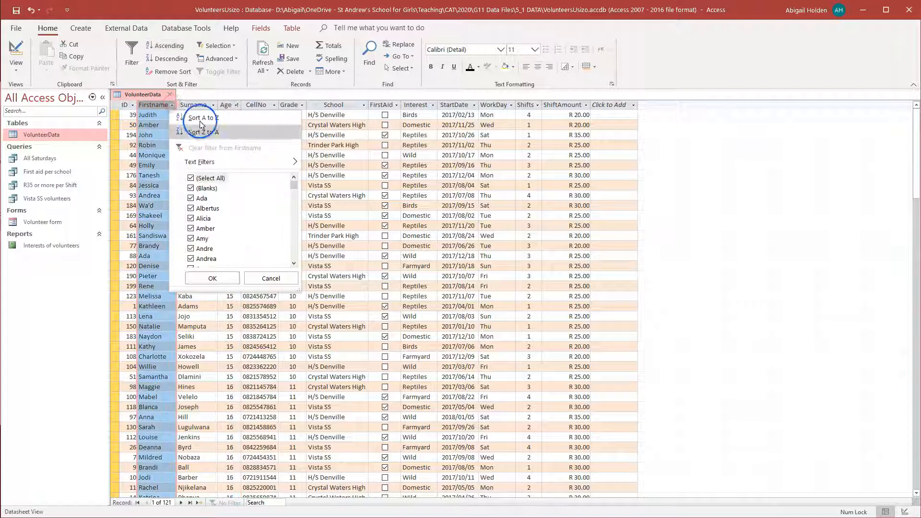
{"action": "left_click", "coordinate": [213, 105]}
{"action": "left_click", "coordinate": [212, 105]}
{"action": "left_click", "coordinate": [238, 120]}
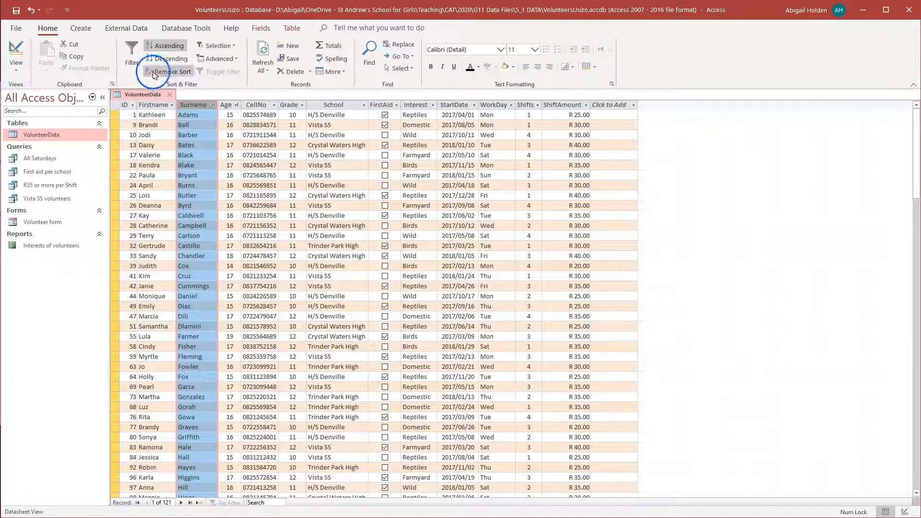
Step: Filter the School column to show only the H/S Denville records
{"action": "left_click", "coordinate": [334, 103]}
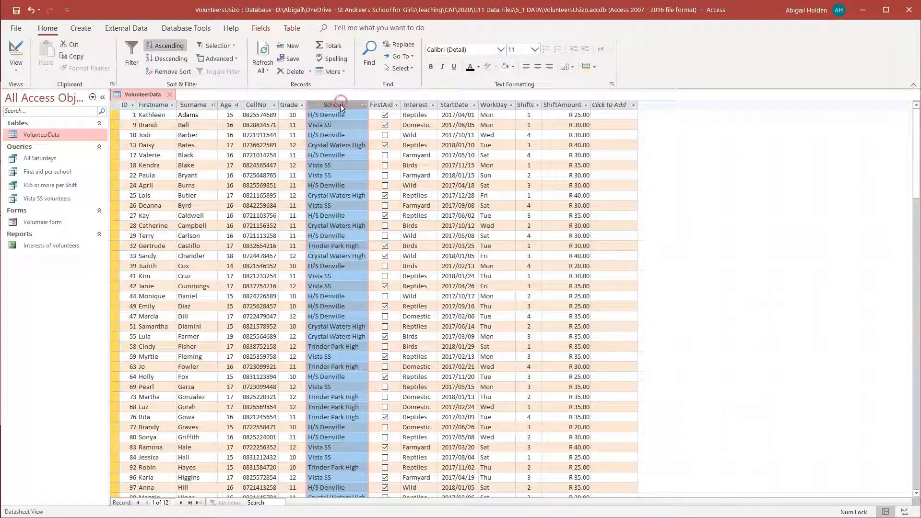
{"action": "left_click", "coordinate": [133, 62]}
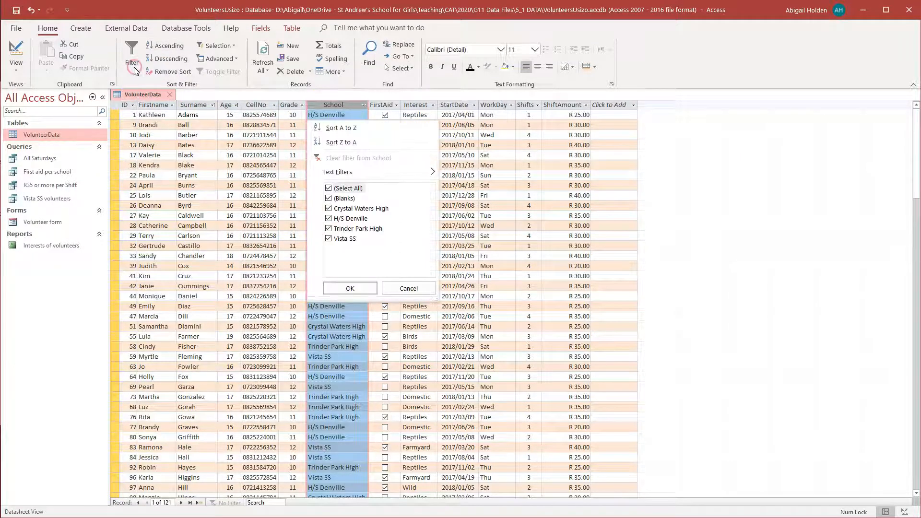
{"action": "left_click", "coordinate": [363, 105]}
{"action": "left_click", "coordinate": [364, 105]}
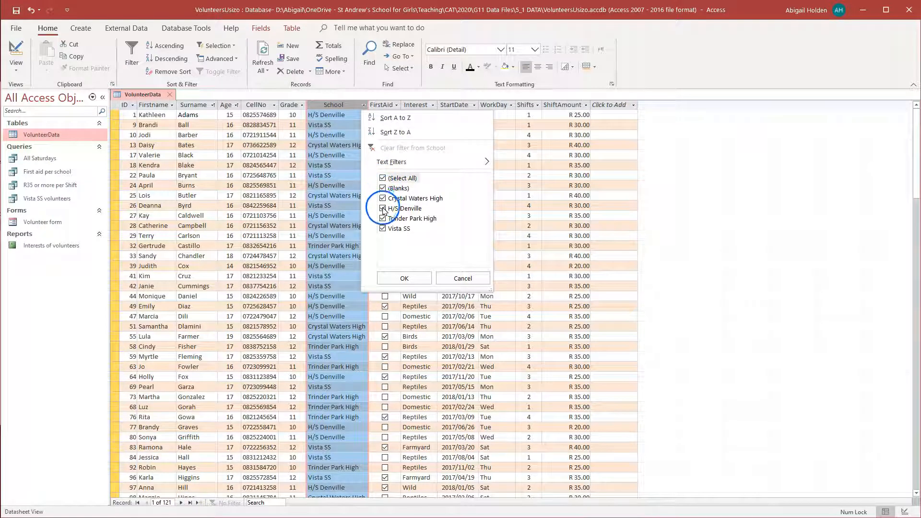
{"action": "left_click", "coordinate": [382, 199]}
{"action": "left_click", "coordinate": [382, 189]}
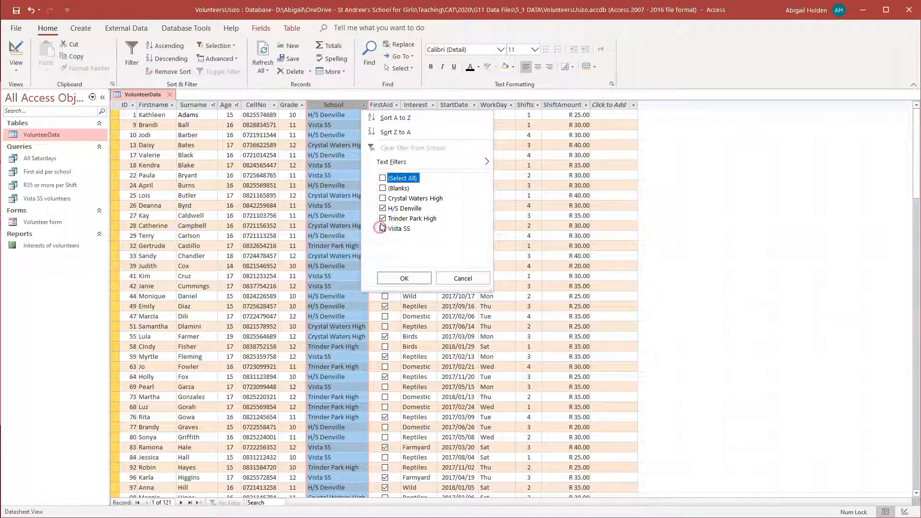
{"action": "left_click", "coordinate": [405, 280]}
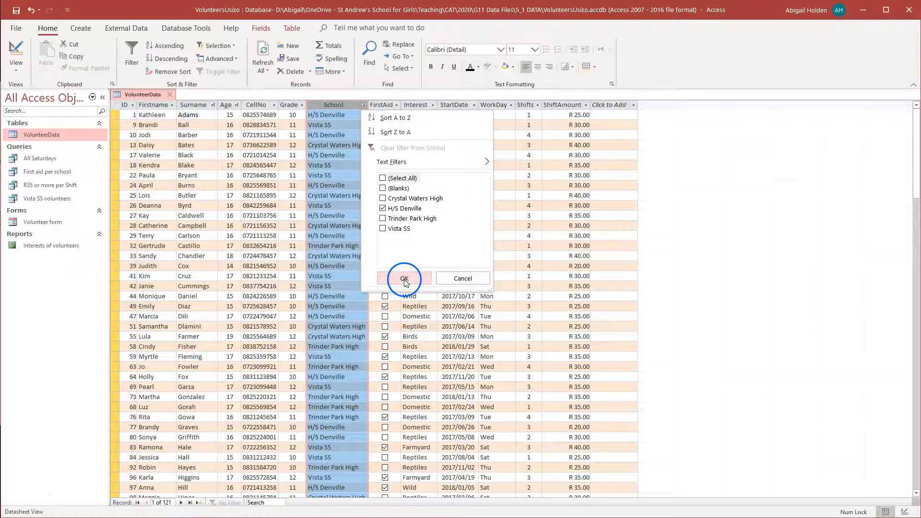
Step: Look through the filtered records, and switch the filter off and back on to compare them with the full table
{"action": "scroll", "coordinate": [303, 319], "scroll_direction": "down", "scroll_amount": 1}
{"action": "scroll", "coordinate": [303, 320], "scroll_direction": "up", "scroll_amount": 1}
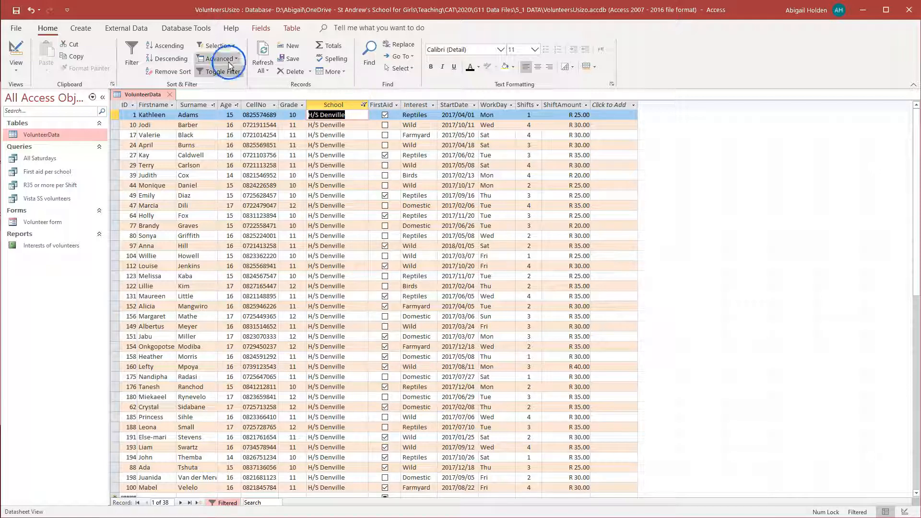
{"action": "left_click", "coordinate": [216, 72]}
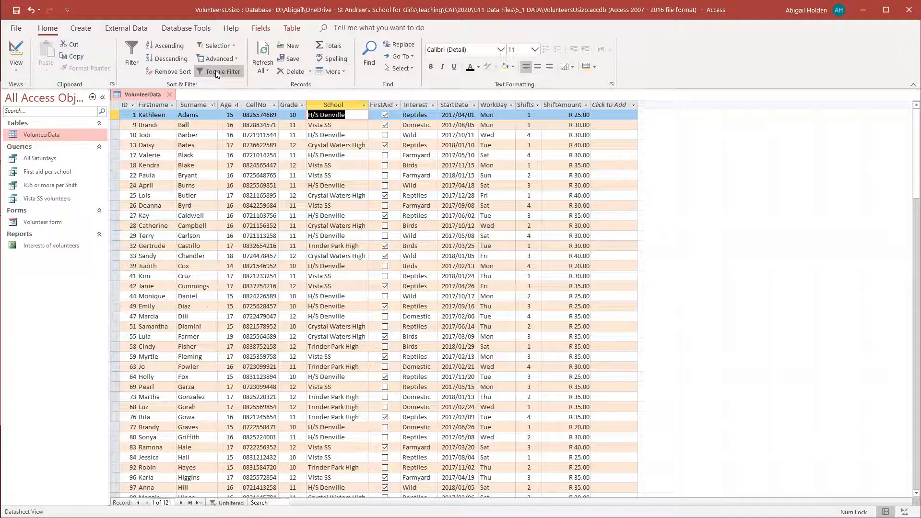
{"action": "left_click", "coordinate": [216, 73]}
Step: Change the School filter from H/S Denville to Crystal Waters High only
{"action": "left_click", "coordinate": [363, 105]}
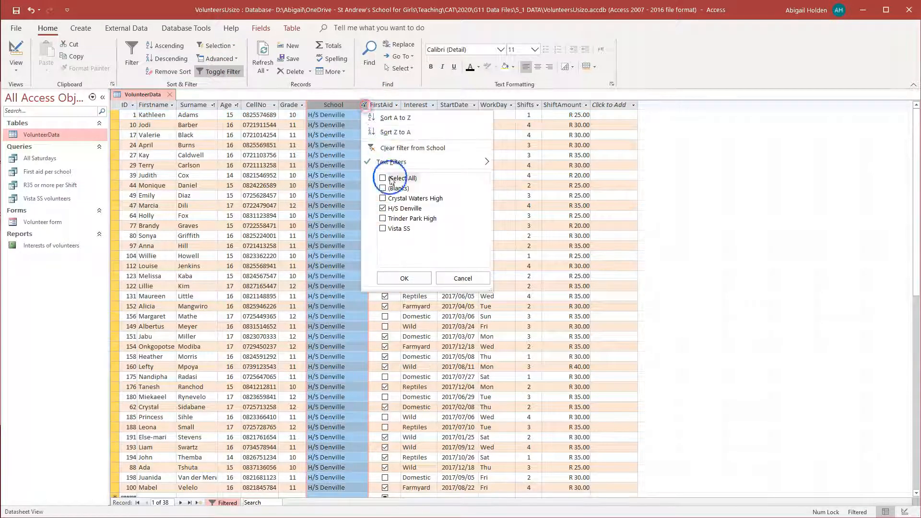
{"action": "mouse_move", "coordinate": [402, 163]}
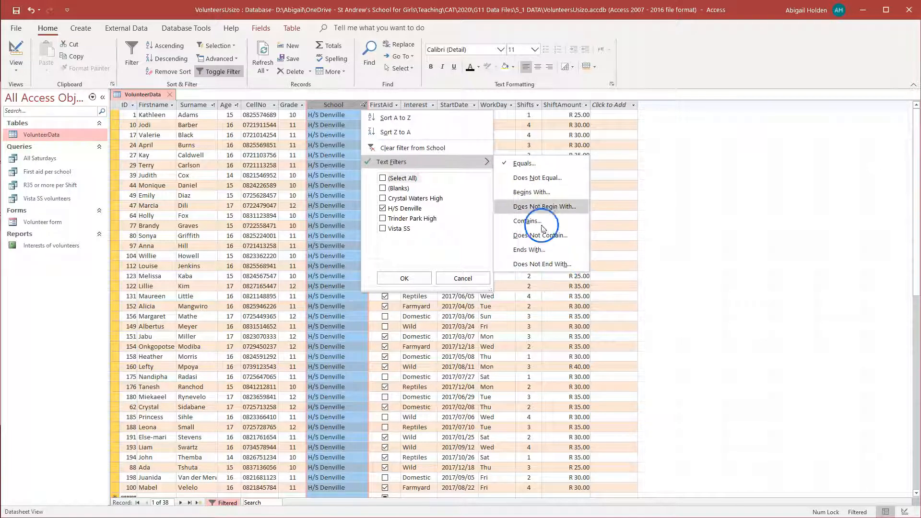
{"action": "left_click", "coordinate": [382, 209]}
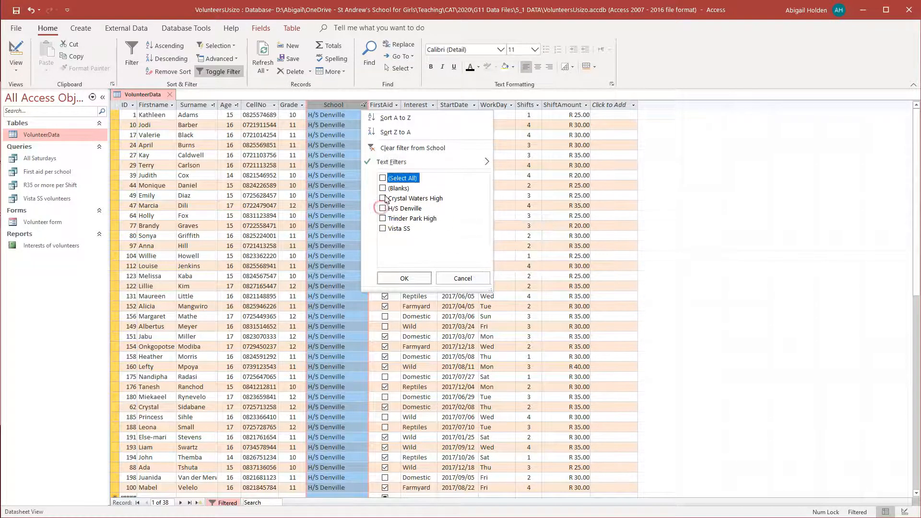
{"action": "left_click", "coordinate": [402, 279]}
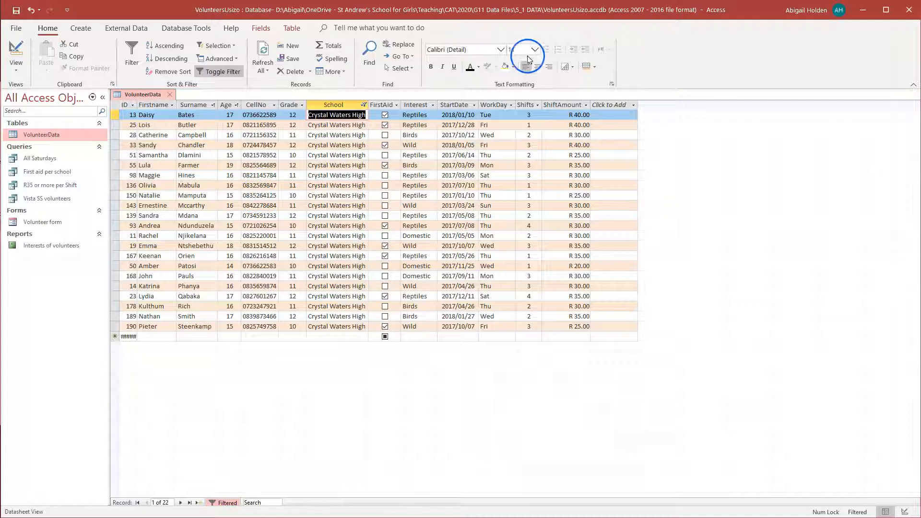
Step: Filter the Interest column as well, keeping only the Domestic records
{"action": "left_click", "coordinate": [433, 105]}
{"action": "left_click", "coordinate": [453, 178]}
{"action": "left_click", "coordinate": [464, 284]}
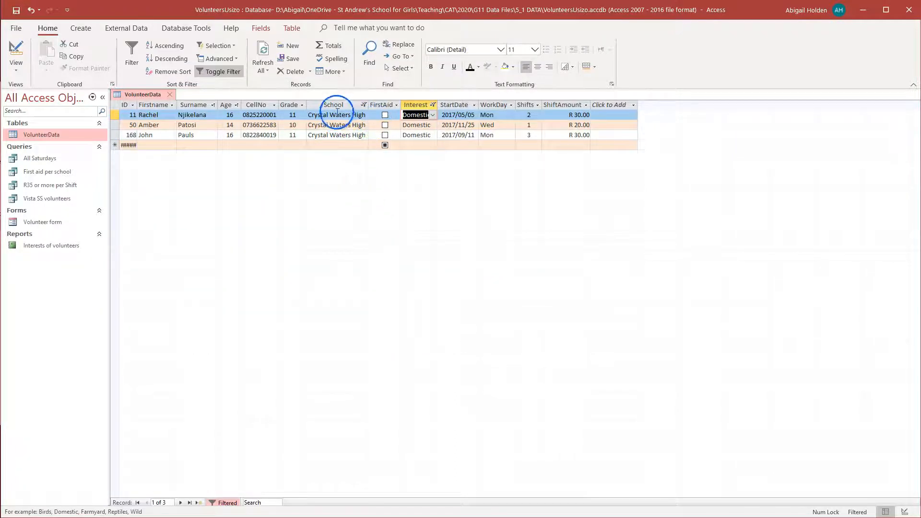
Step: Show the Total row below the filtered records, and set the Age column's total to Sum
{"action": "left_click", "coordinate": [330, 46]}
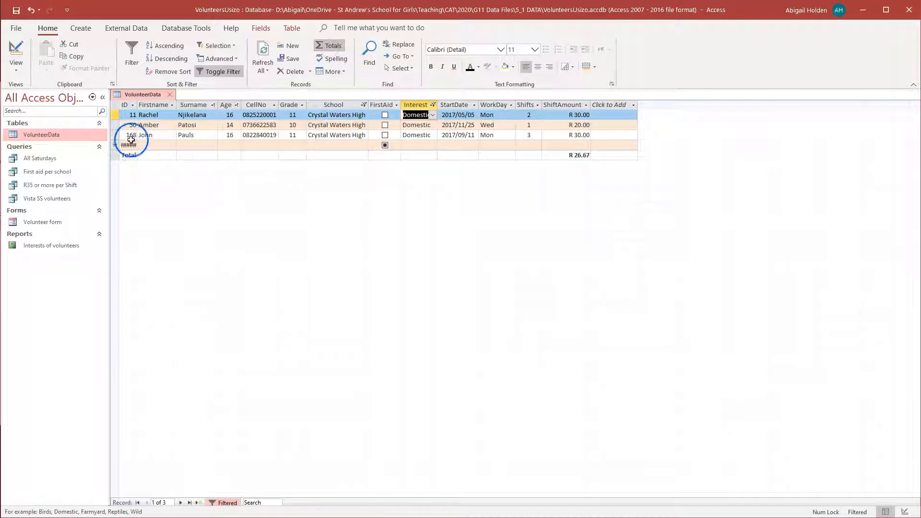
{"action": "left_click", "coordinate": [153, 155]}
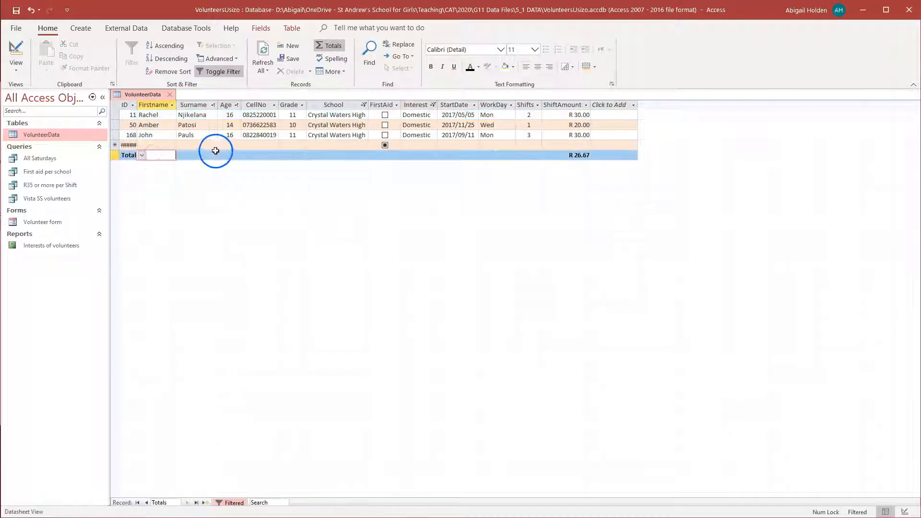
{"action": "left_click", "coordinate": [215, 152]}
{"action": "left_click", "coordinate": [240, 152]}
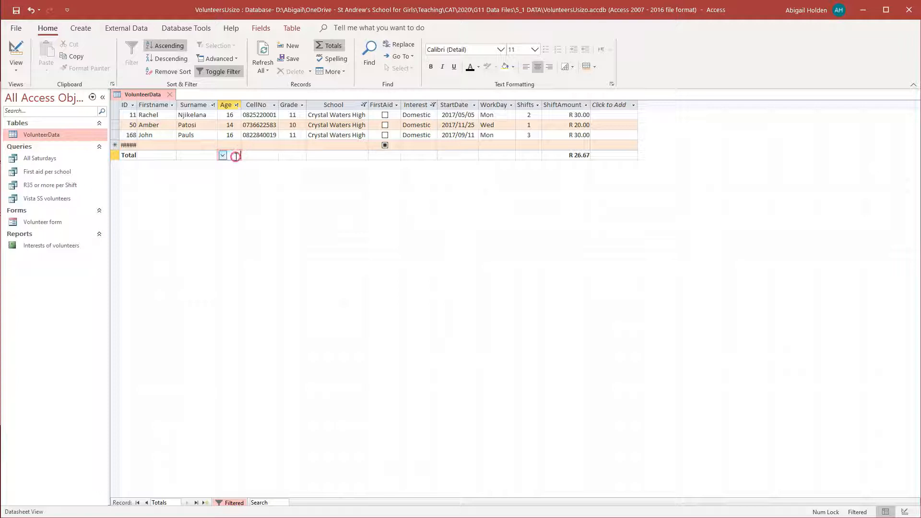
{"action": "left_click", "coordinate": [222, 155]}
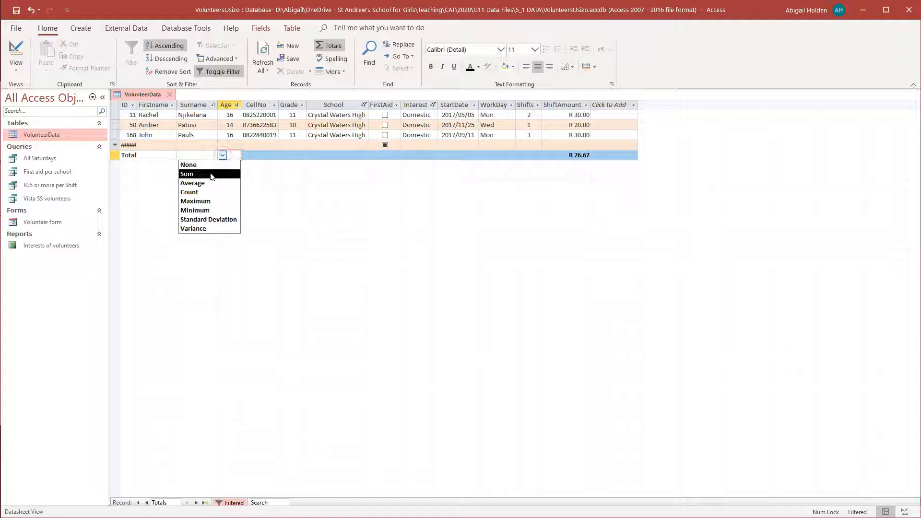
{"action": "left_click", "coordinate": [212, 174]}
Step: Try Average as the Age column's total function, and replace it with Count
{"action": "left_click", "coordinate": [223, 155]}
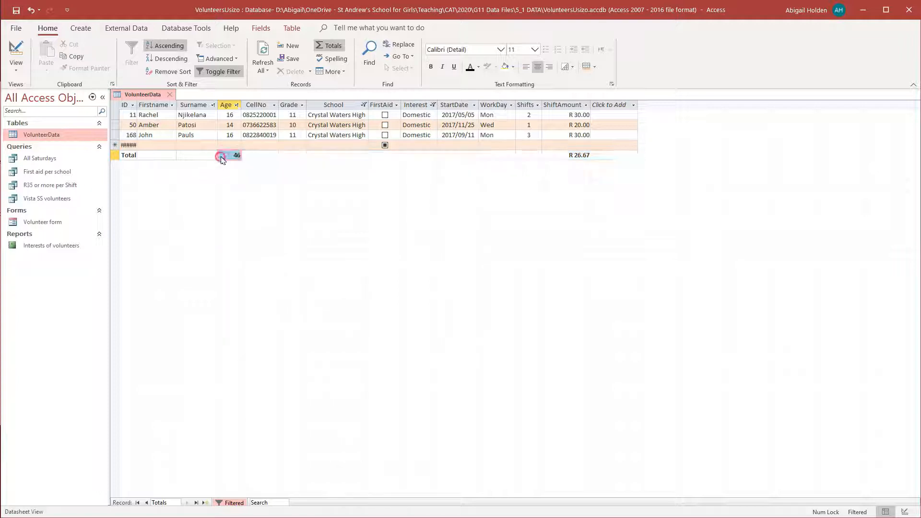
{"action": "left_click", "coordinate": [222, 155]}
{"action": "left_click", "coordinate": [209, 186]}
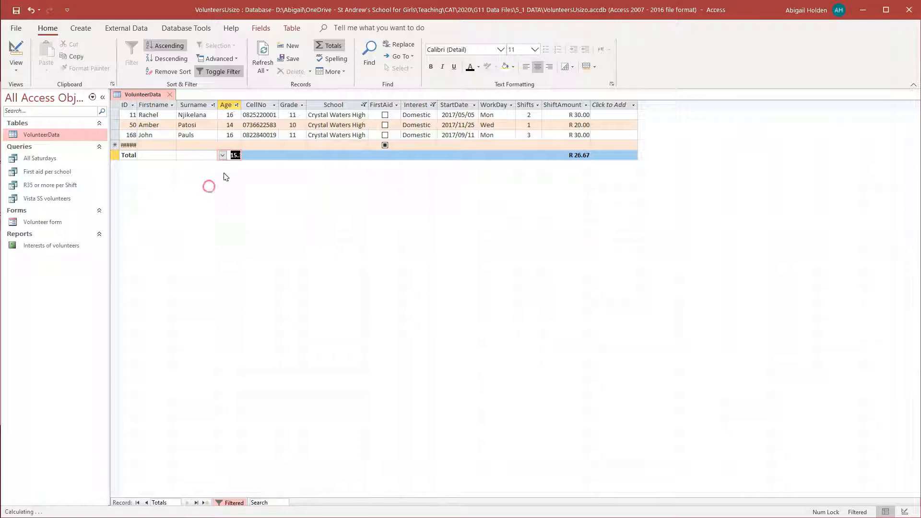
{"action": "left_click", "coordinate": [222, 155]}
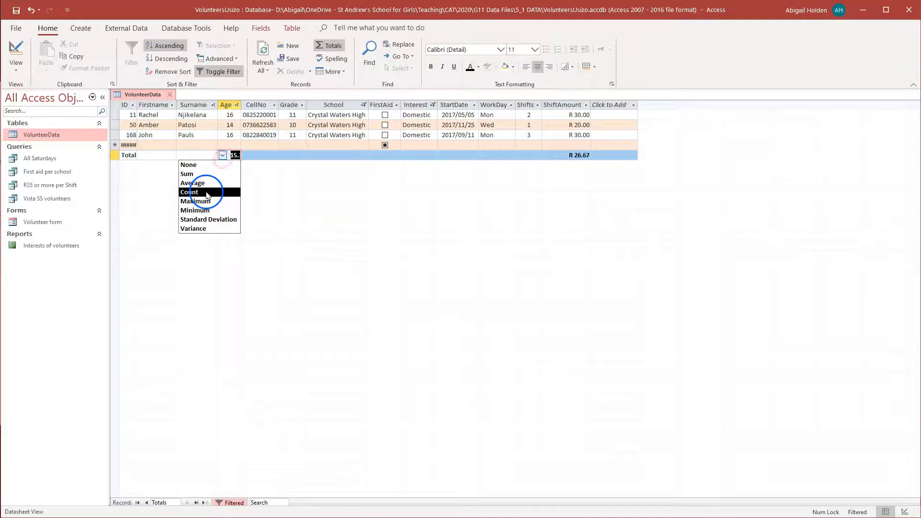
{"action": "left_click", "coordinate": [208, 195]}
{"action": "left_click", "coordinate": [277, 155]}
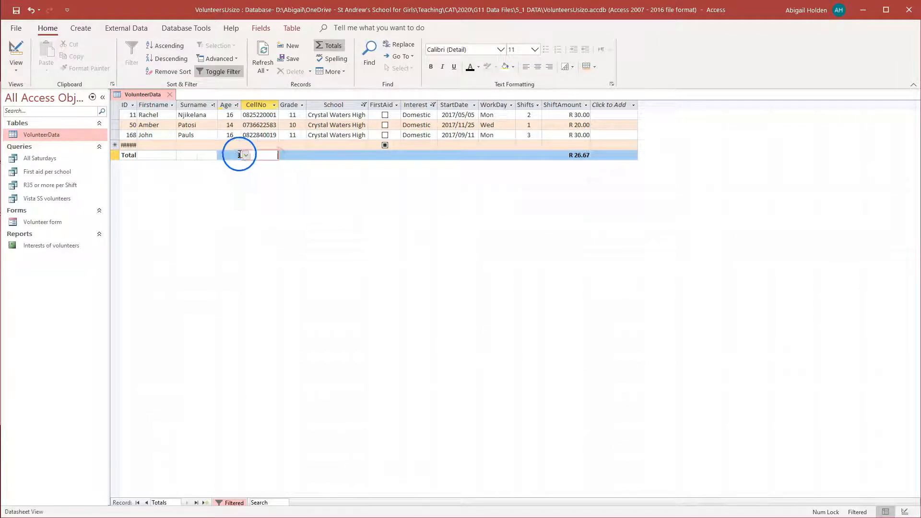
Step: Set the Age column's total to Average, and widen the Age column to show more of the result
{"action": "left_click", "coordinate": [239, 154]}
{"action": "left_click", "coordinate": [216, 184]}
{"action": "left_click", "coordinate": [284, 156]}
{"action": "left_click", "coordinate": [260, 152]}
{"action": "left_click", "coordinate": [232, 154]}
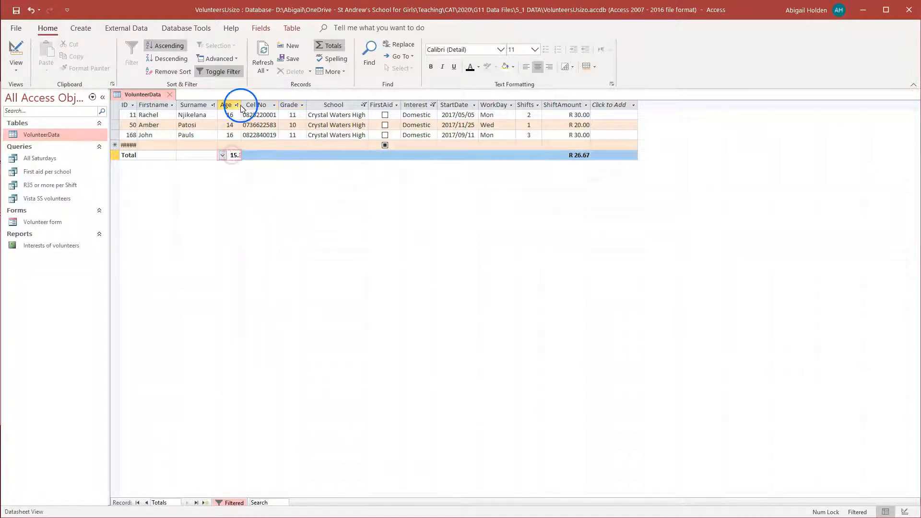
{"action": "left_click_drag", "start_coordinate": [252, 104], "coordinate": [252, 105]}
Step: Change the Age column's total function to Minimum
{"action": "left_click", "coordinate": [237, 155]}
{"action": "left_click", "coordinate": [240, 156]}
{"action": "left_click", "coordinate": [223, 155]}
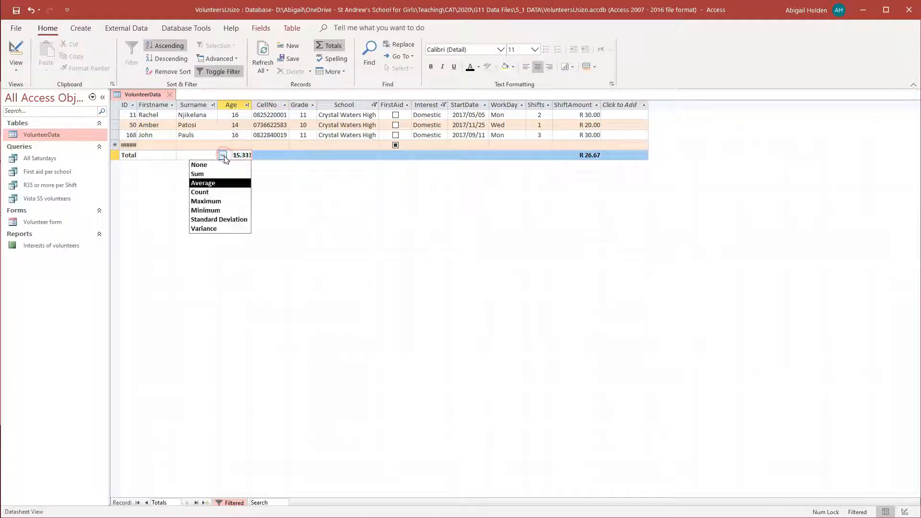
{"action": "left_click", "coordinate": [222, 210]}
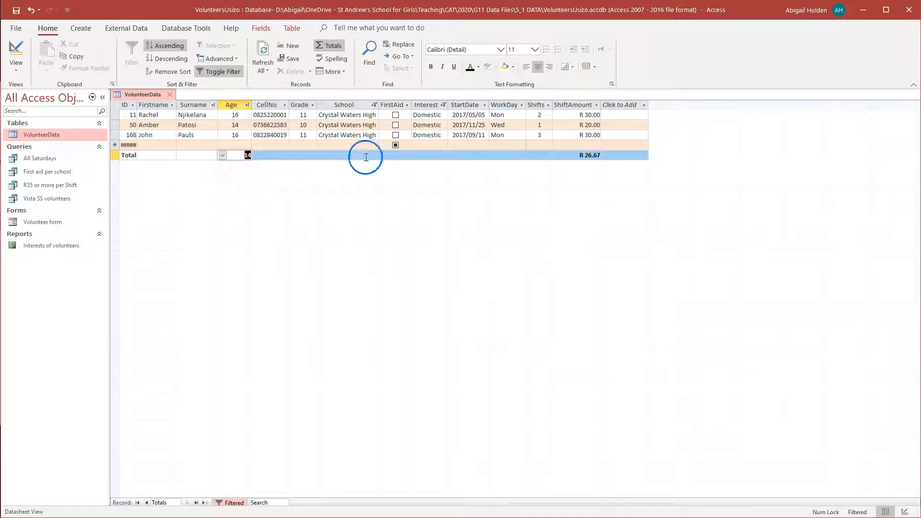
Step: View the total functions available for ShiftAmount, and turn off the filters to show all records down to the Total row
{"action": "left_click", "coordinate": [568, 155]}
{"action": "left_click", "coordinate": [557, 155]}
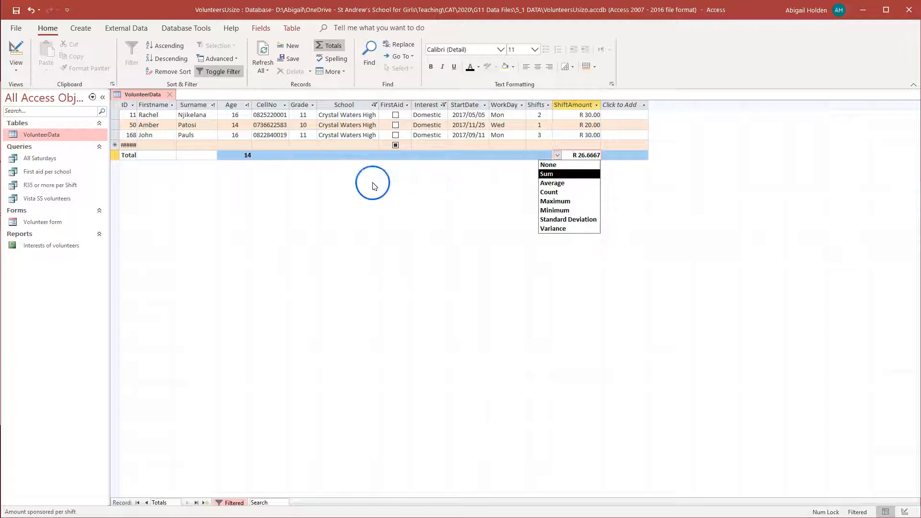
{"action": "left_click", "coordinate": [205, 75]}
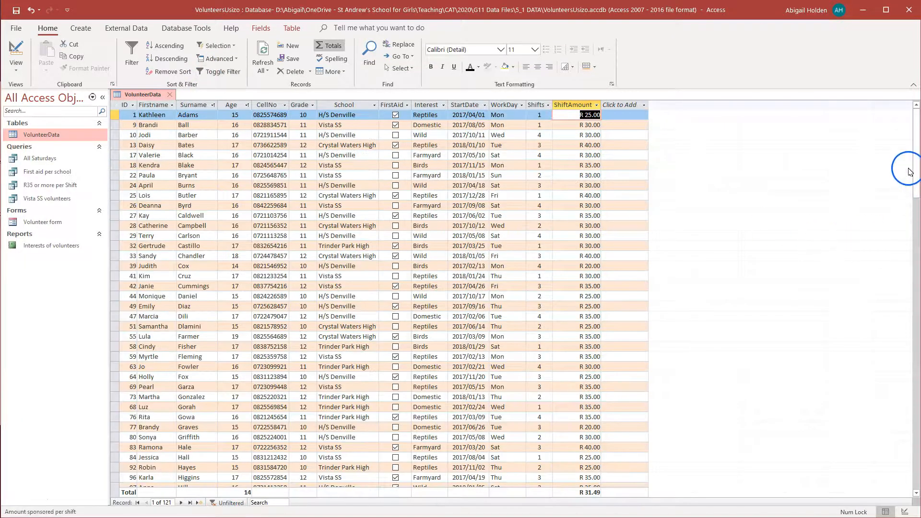
{"action": "left_click_drag", "start_coordinate": [916, 206], "coordinate": [914, 445]}
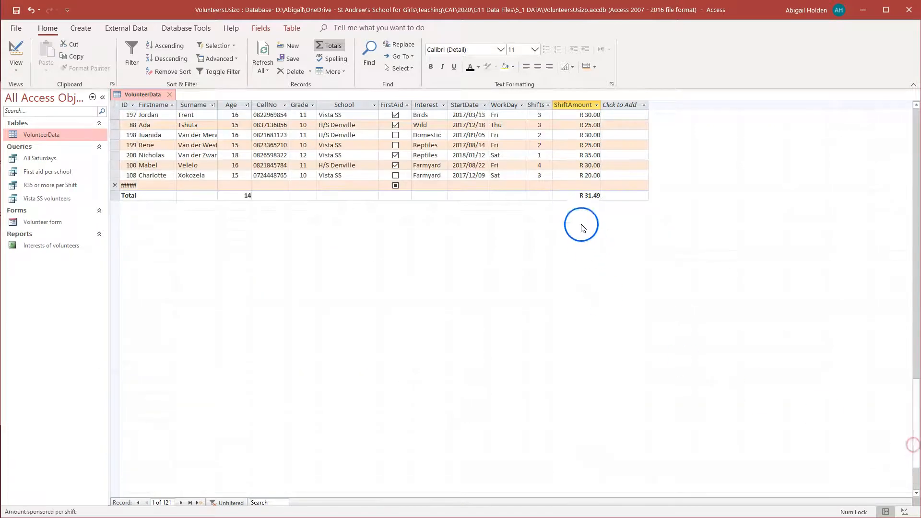
Step: Hide the Total row of the unfiltered table and show it again
{"action": "left_click", "coordinate": [239, 186]}
{"action": "left_click", "coordinate": [329, 47]}
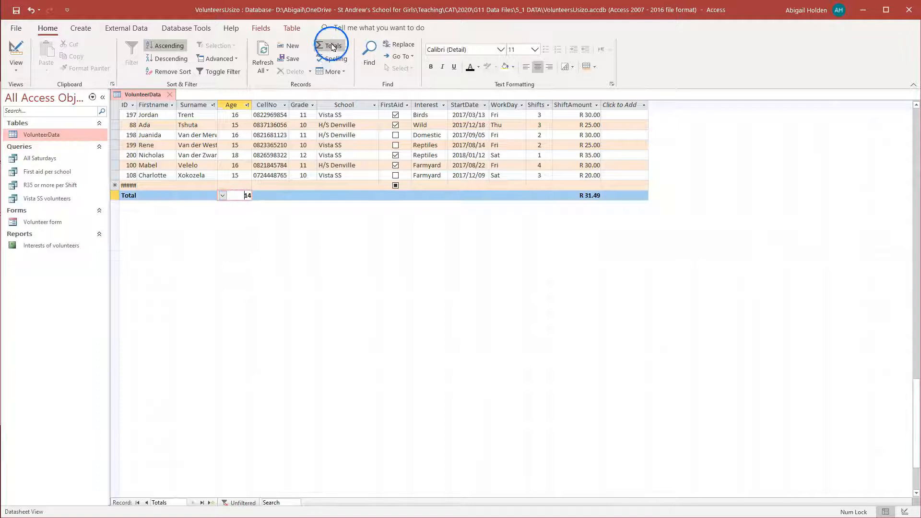
{"action": "left_click", "coordinate": [329, 48]}
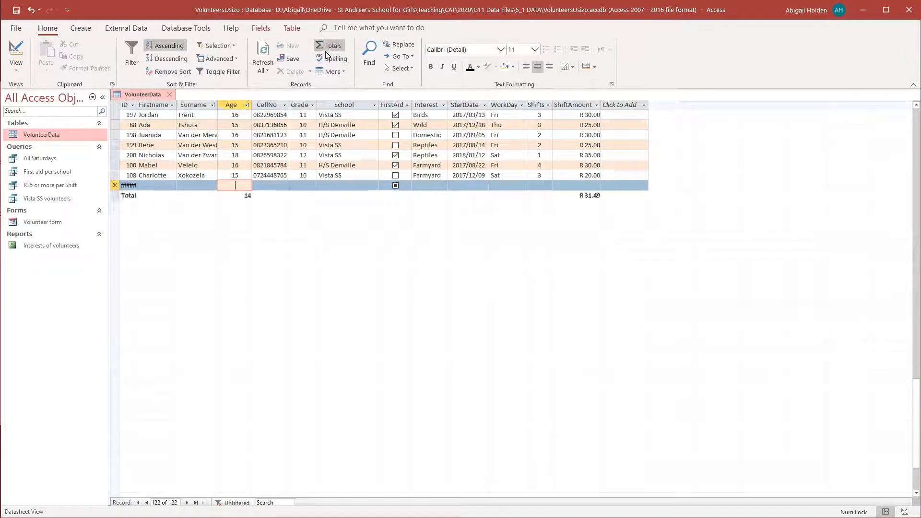